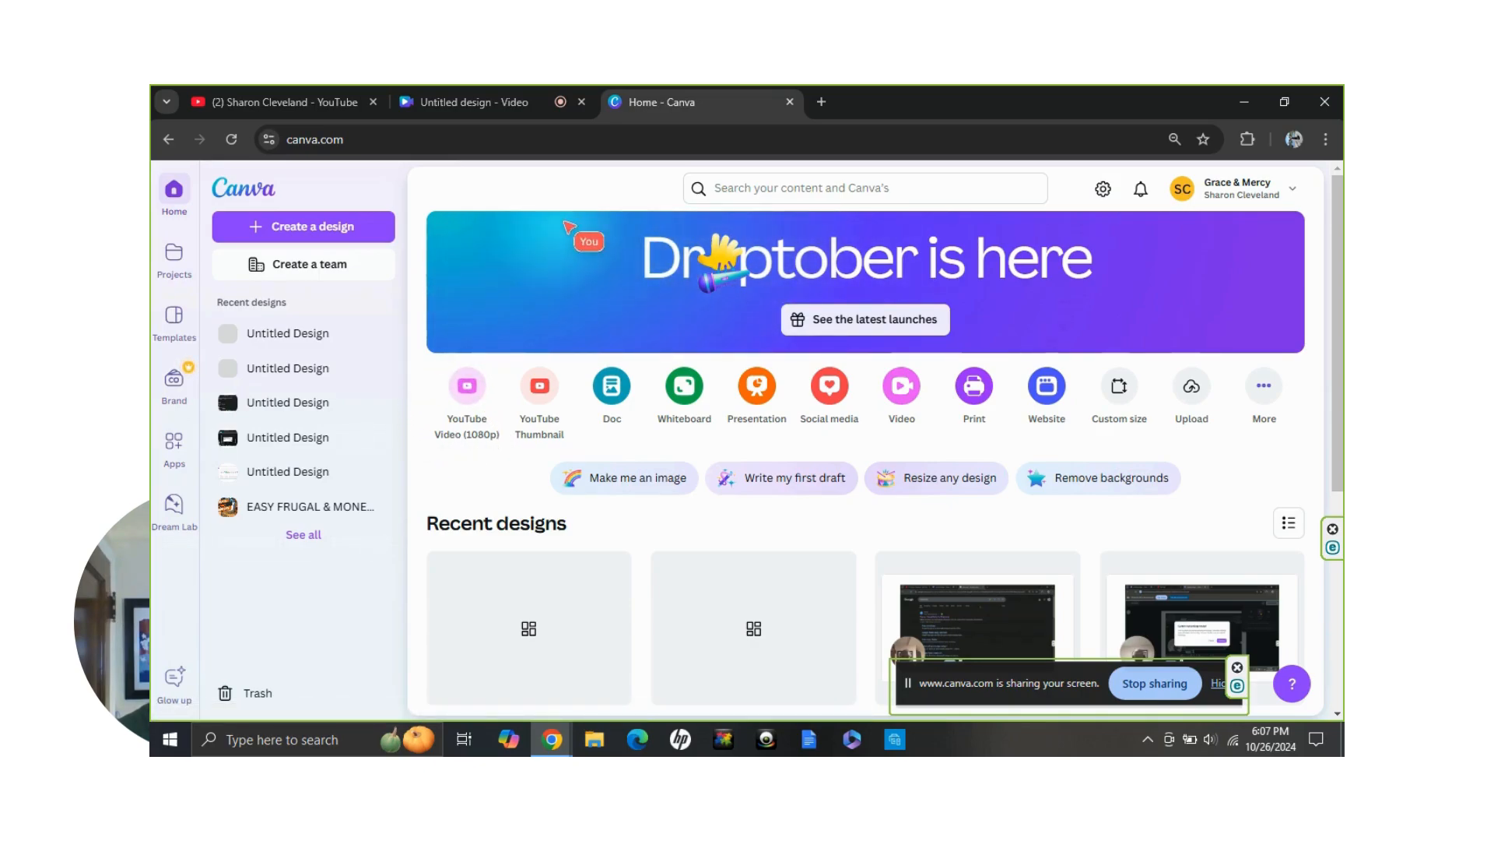
Create a YouTube Video (1080p) design and open the studio for recording yourself from the uploads area
{"action": "left_click", "coordinate": [752, 194]}
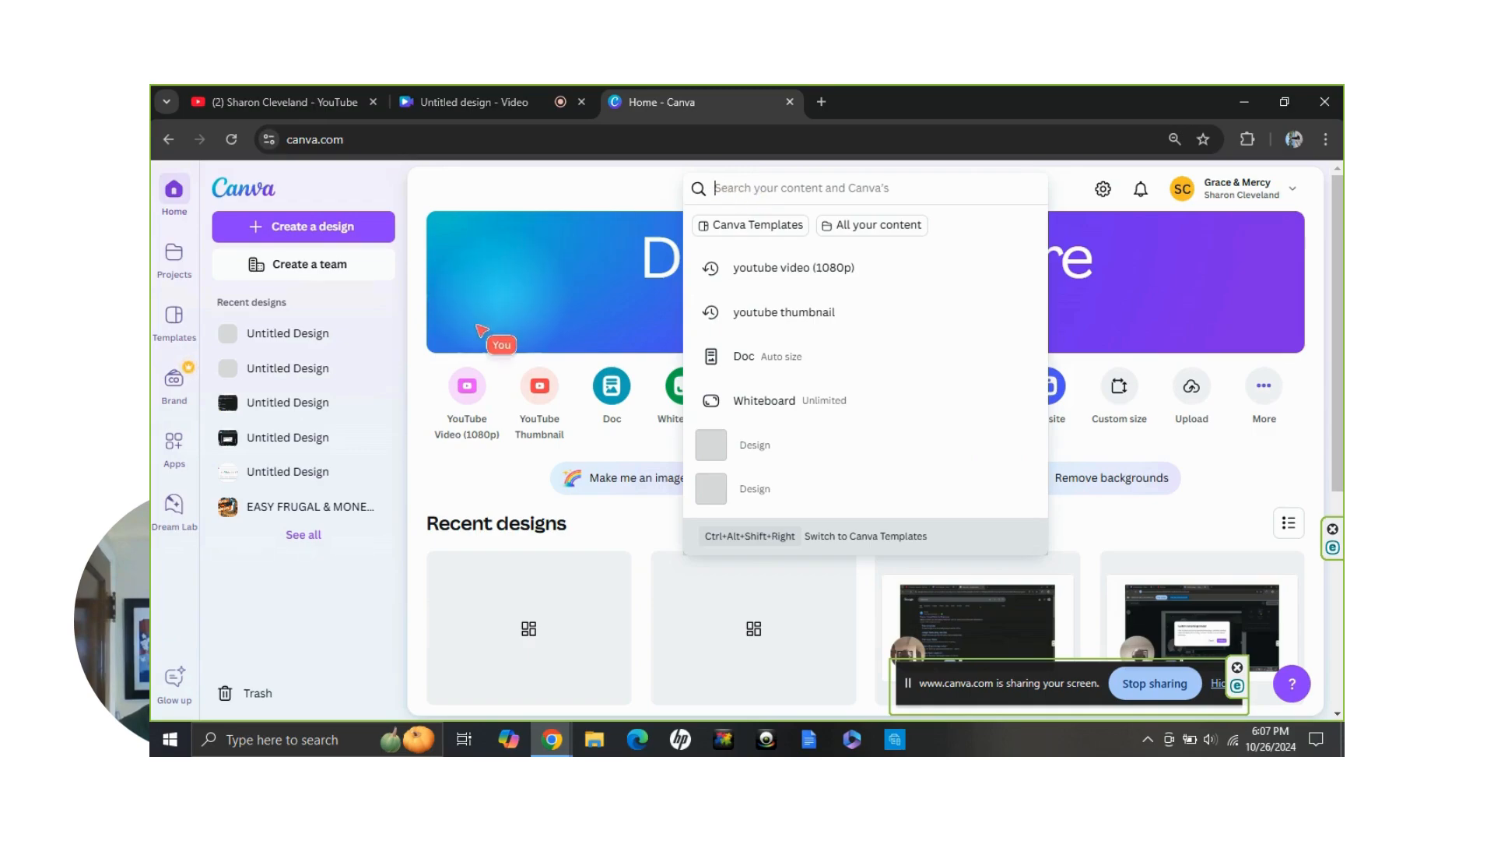
{"action": "left_click", "coordinate": [465, 389]}
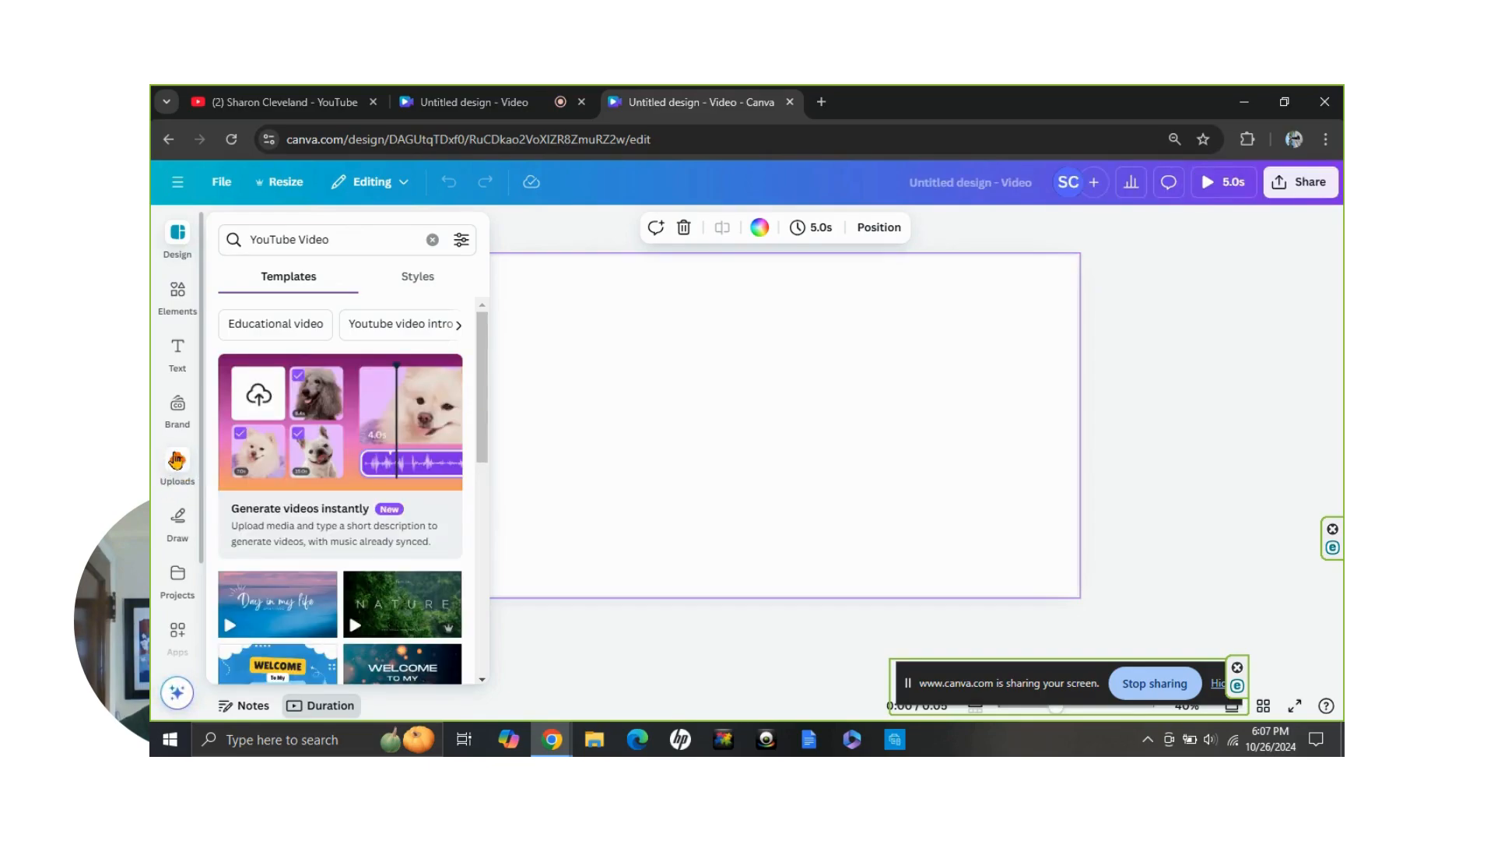
{"action": "left_click", "coordinate": [177, 463]}
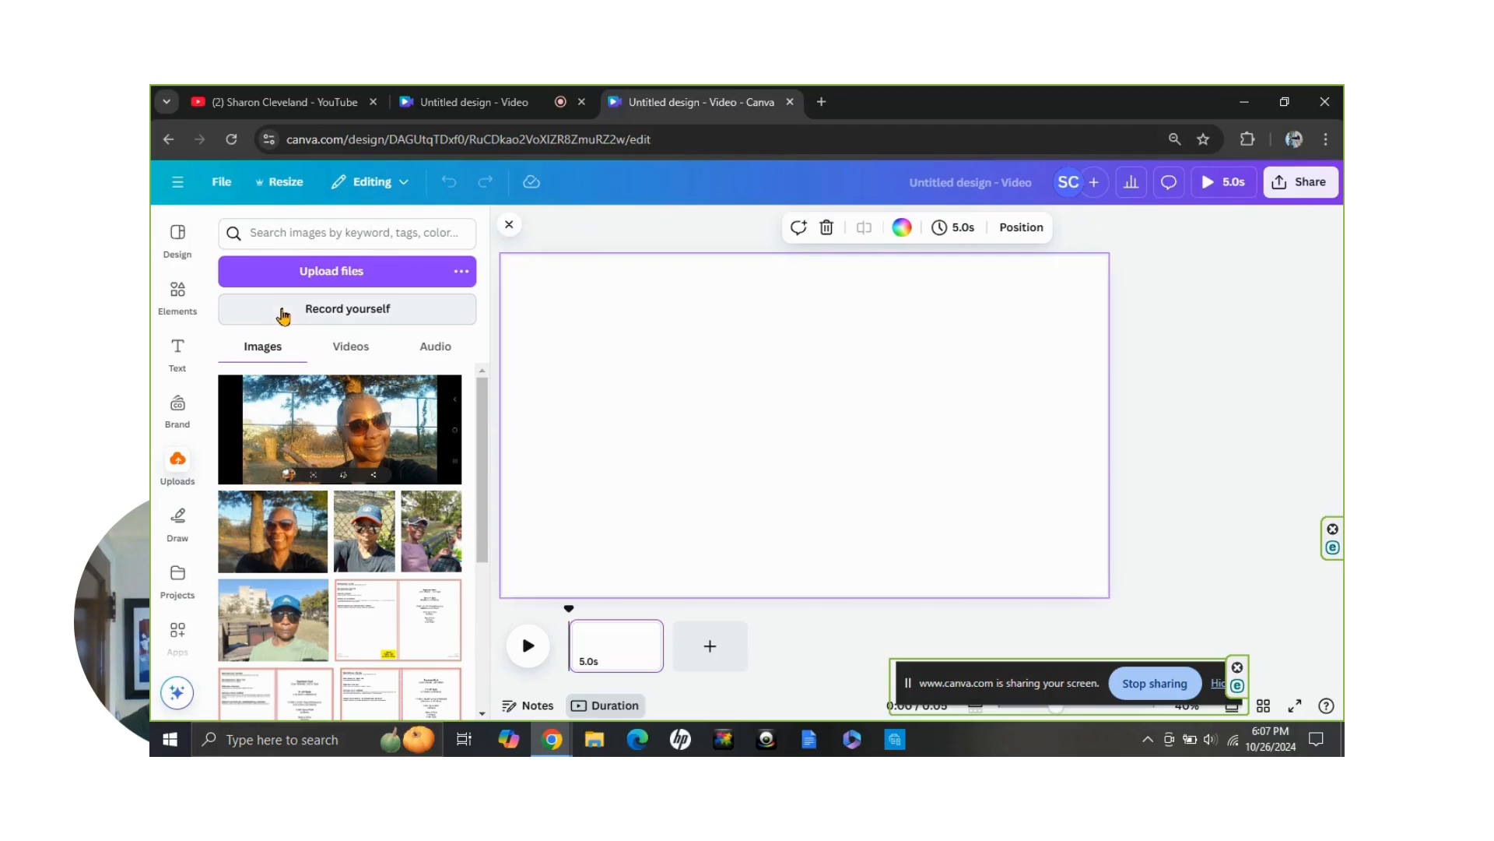
{"action": "left_click", "coordinate": [279, 309]}
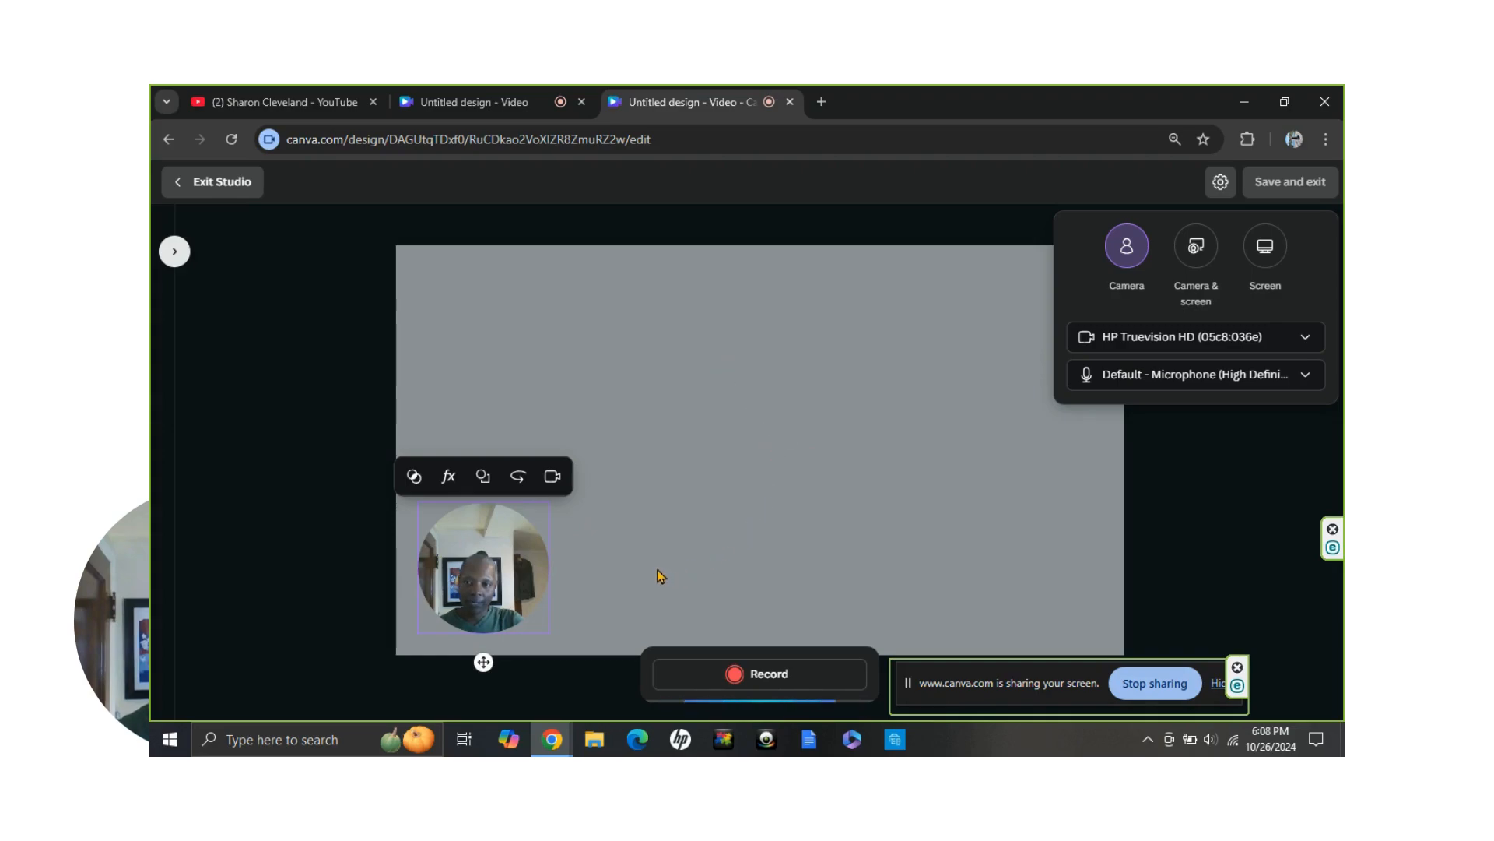
Look through the filters and the effects available for the camera bubble, closing the side panel after each
{"action": "left_click", "coordinate": [413, 479]}
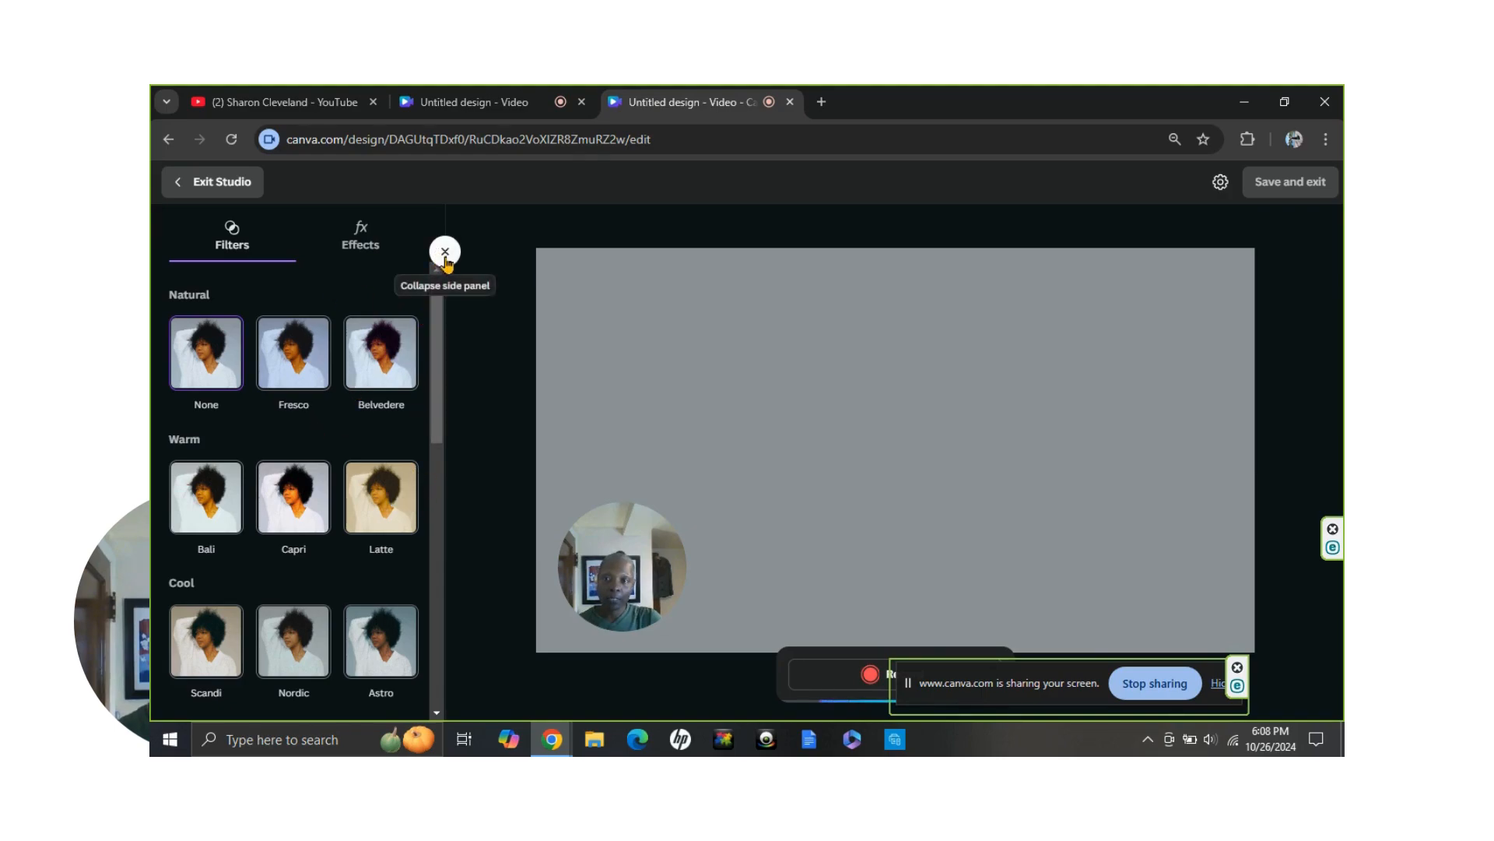
{"action": "left_click", "coordinate": [445, 256]}
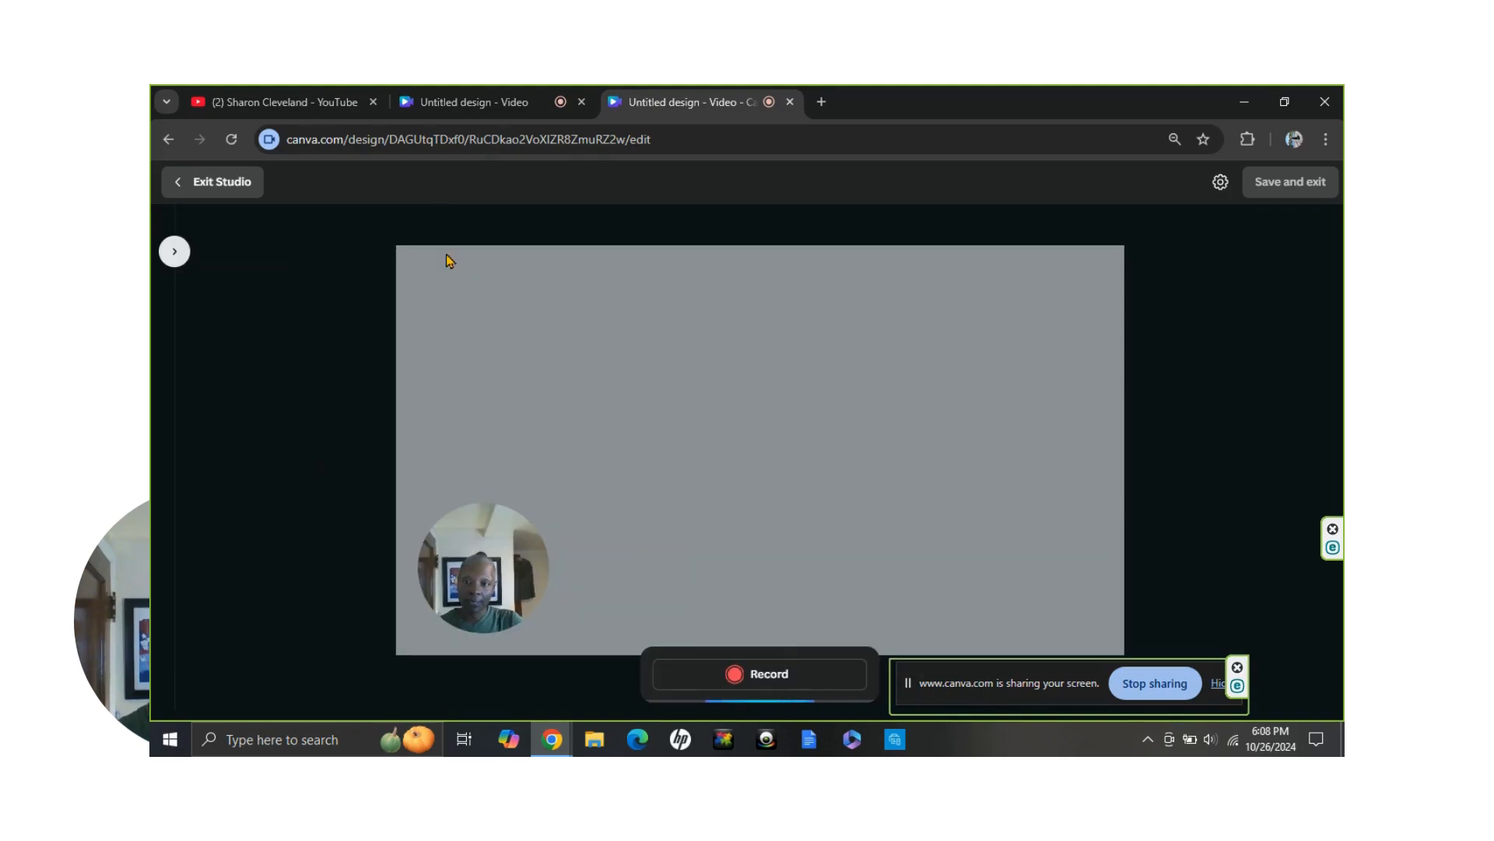
{"action": "left_click", "coordinate": [477, 571]}
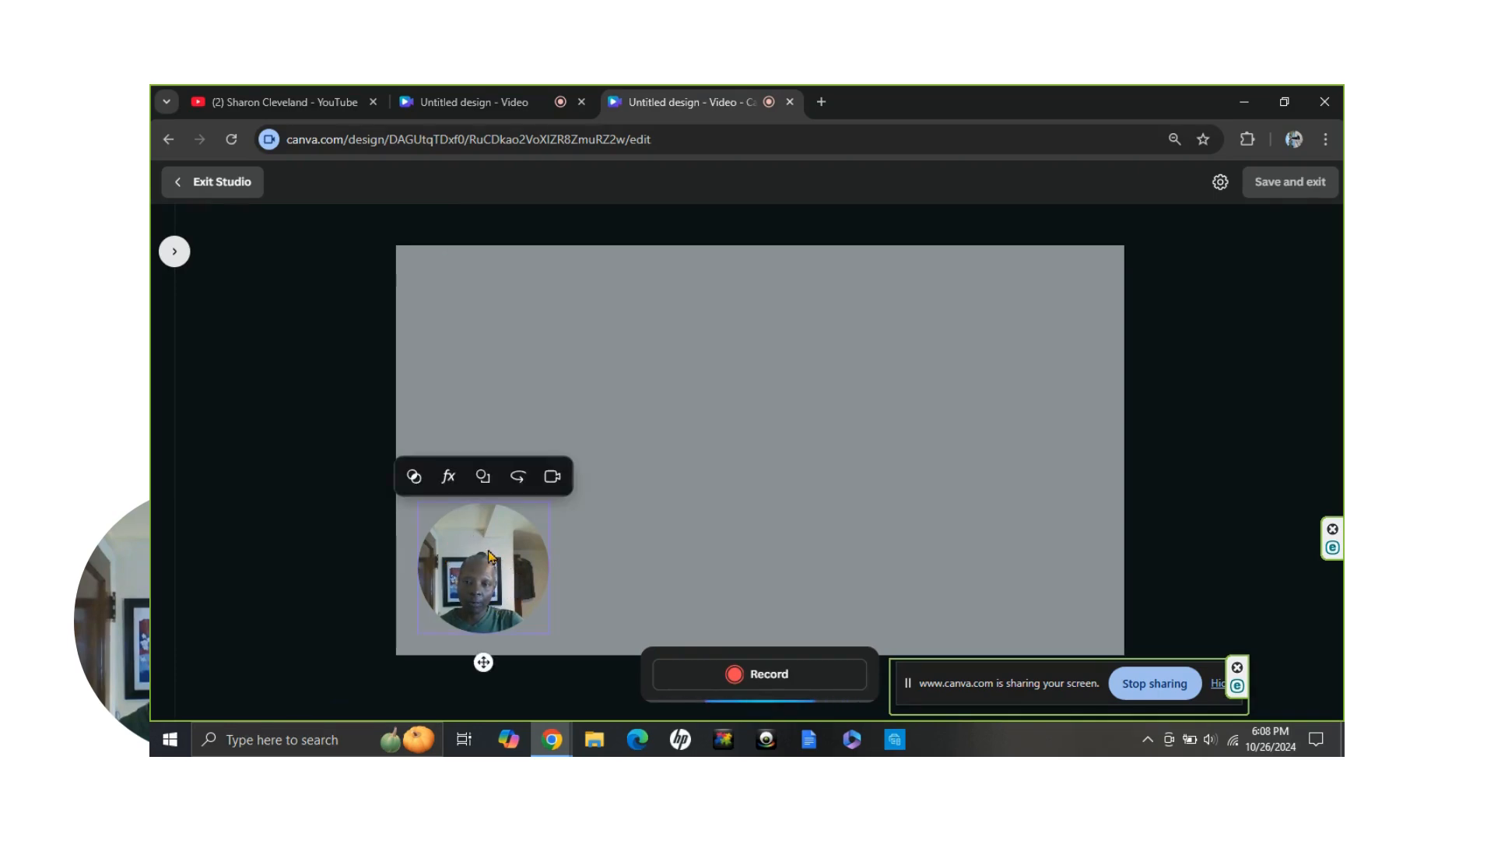
{"action": "left_click", "coordinate": [449, 478]}
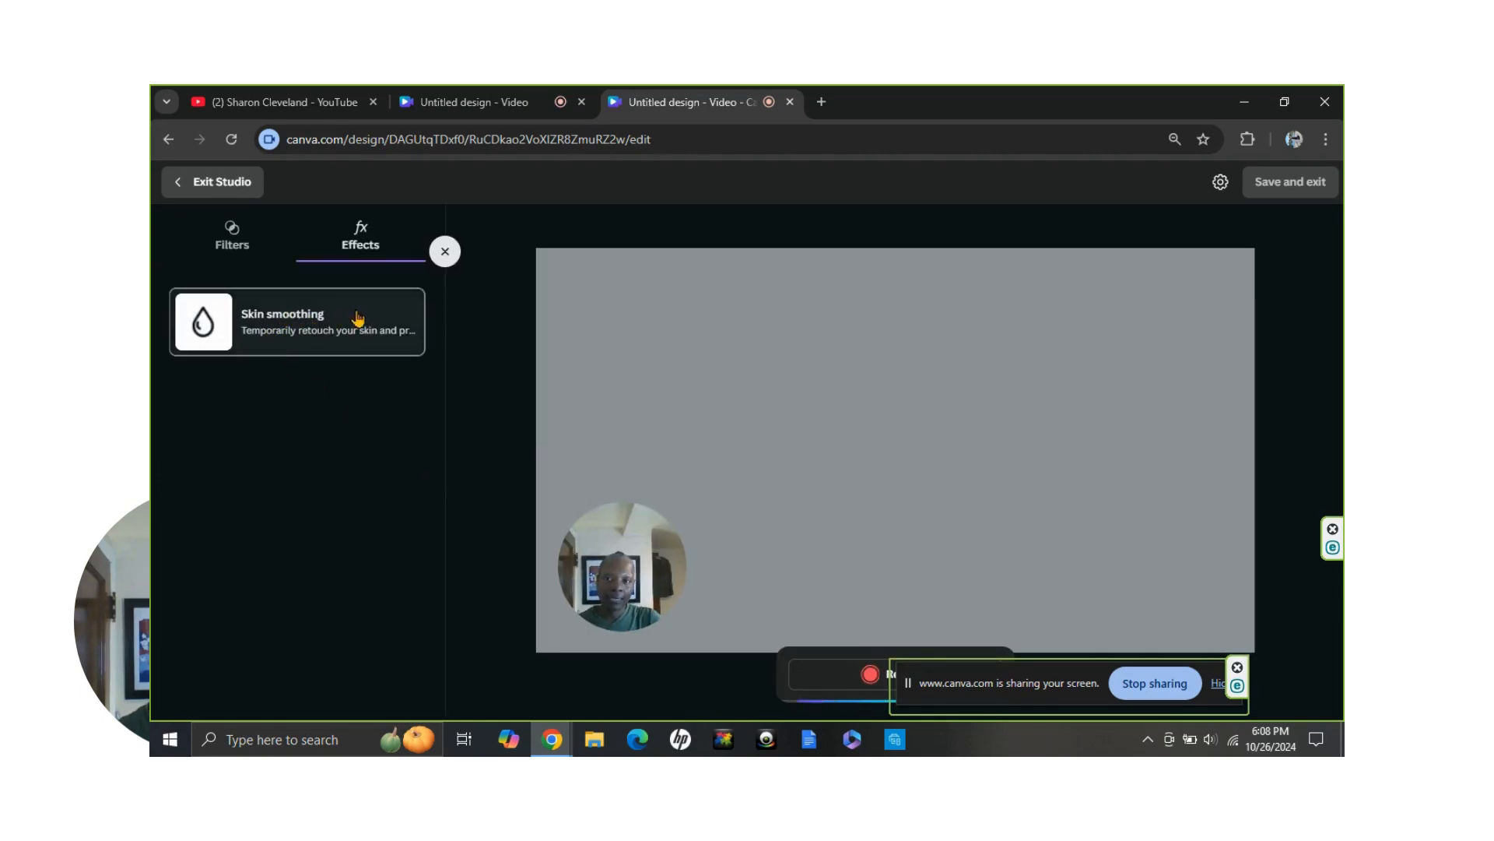
{"action": "left_click", "coordinate": [445, 252]}
Try the rectangular shape and the mirrored view on the camera bubble, restoring the circle and the original orientation
{"action": "mouse_move", "coordinate": [482, 544]}
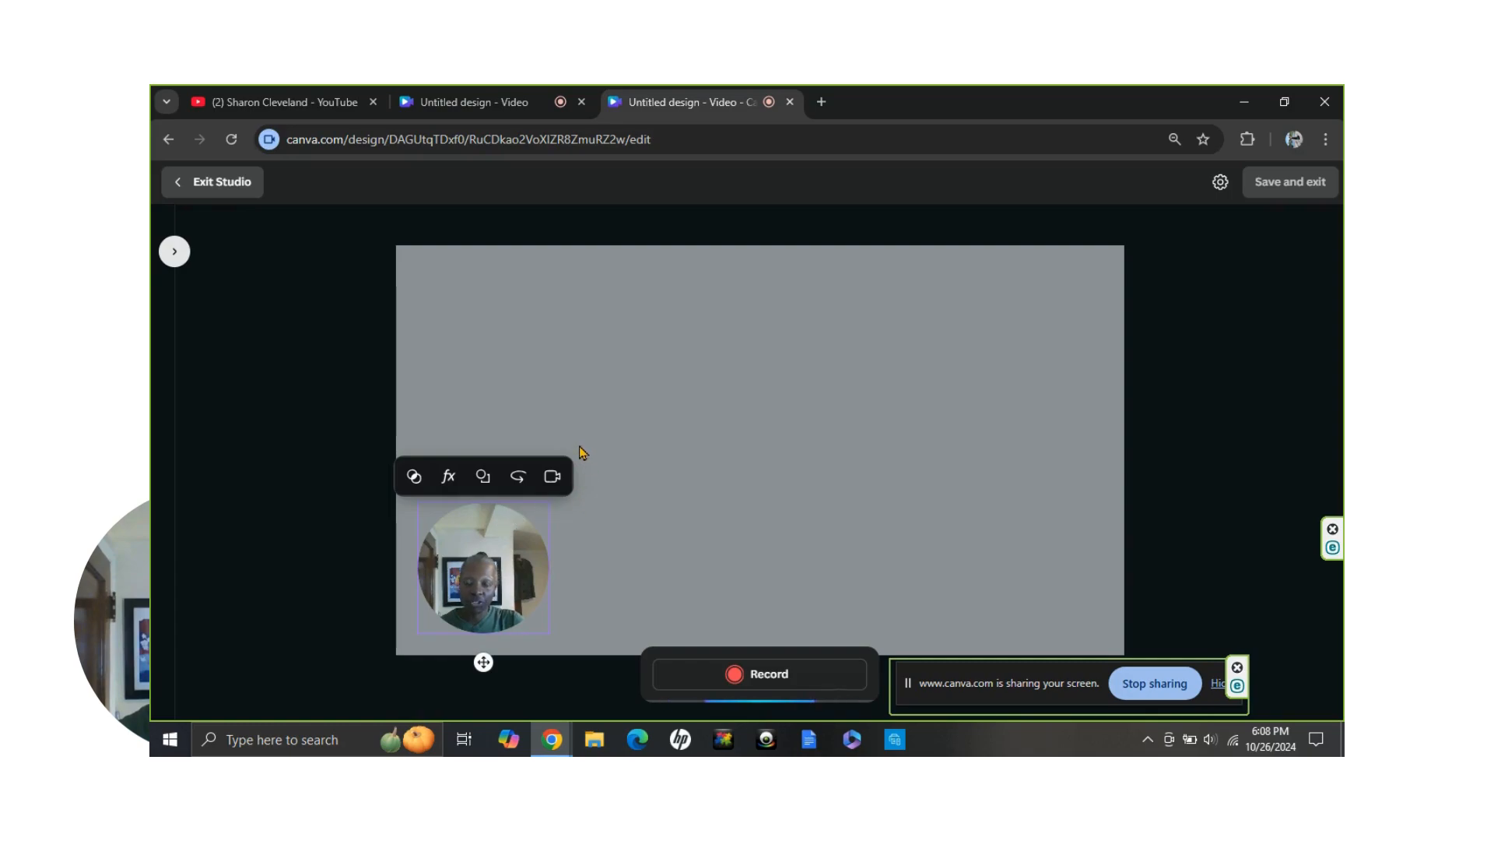
{"action": "left_click", "coordinate": [481, 484]}
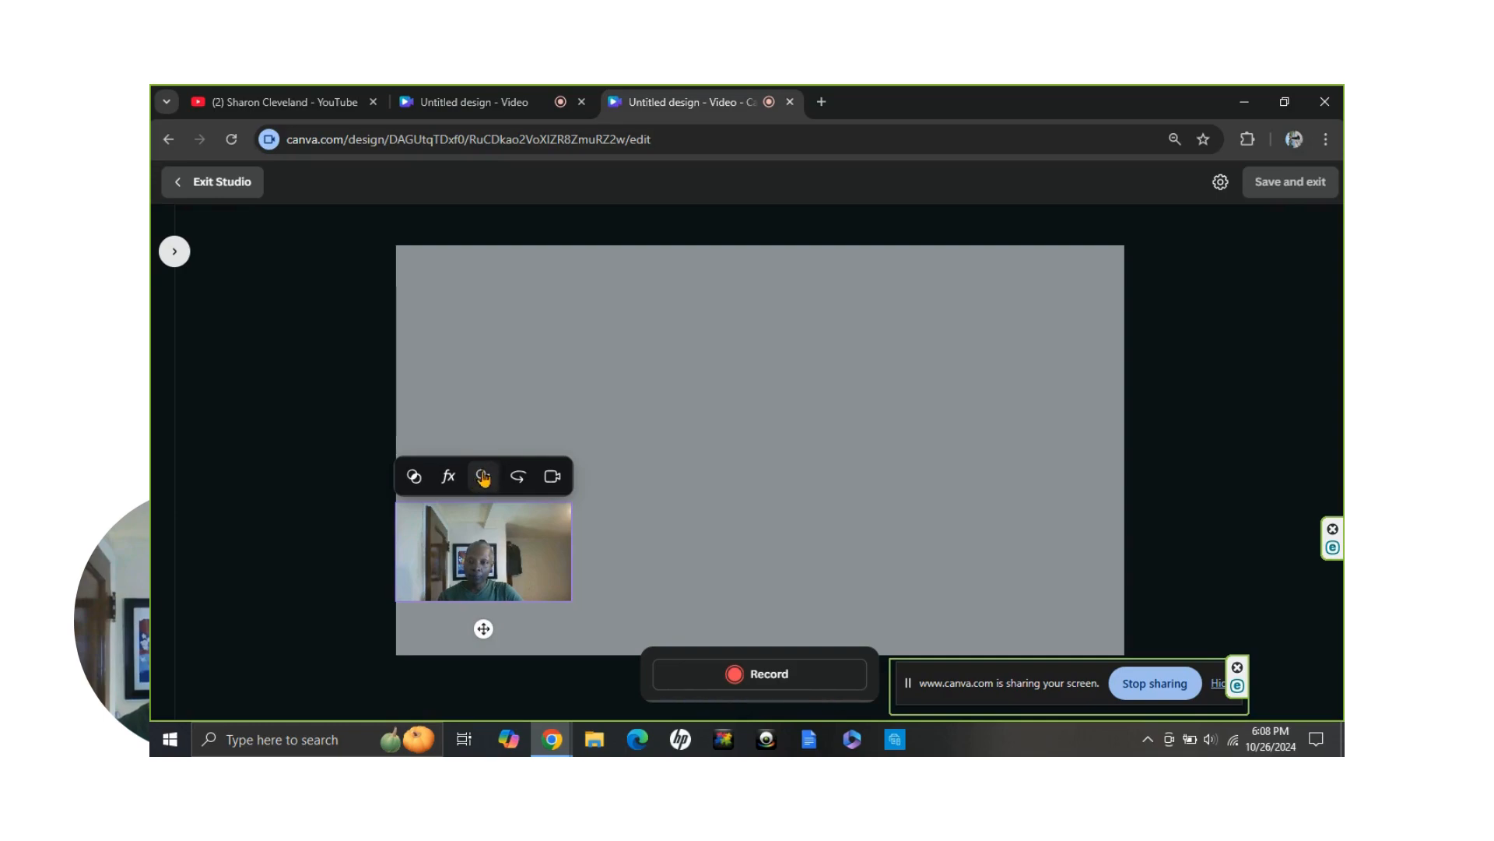
{"action": "left_click", "coordinate": [492, 476]}
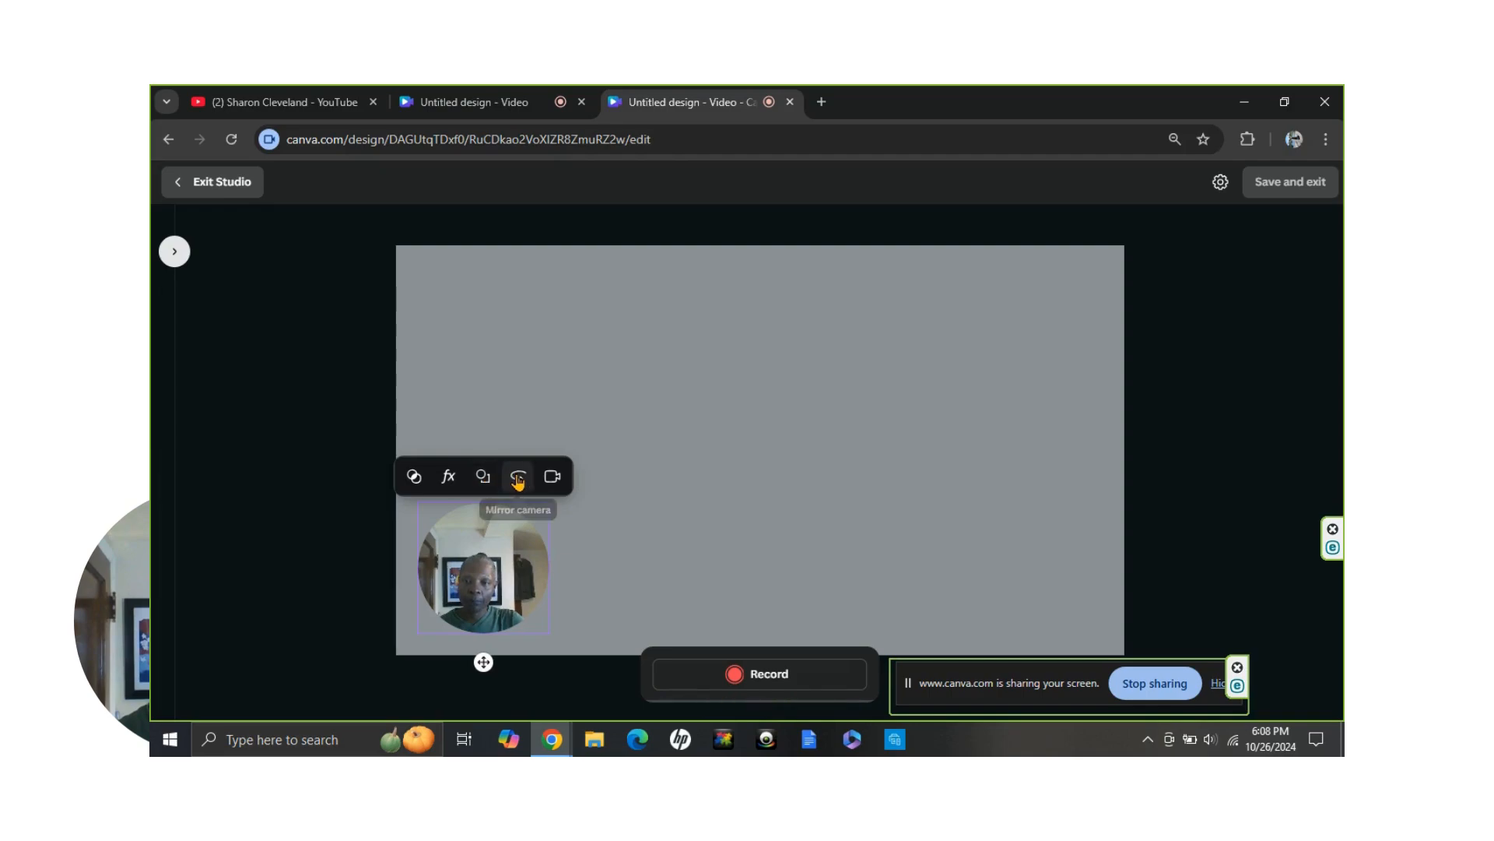
{"action": "left_click", "coordinate": [519, 479]}
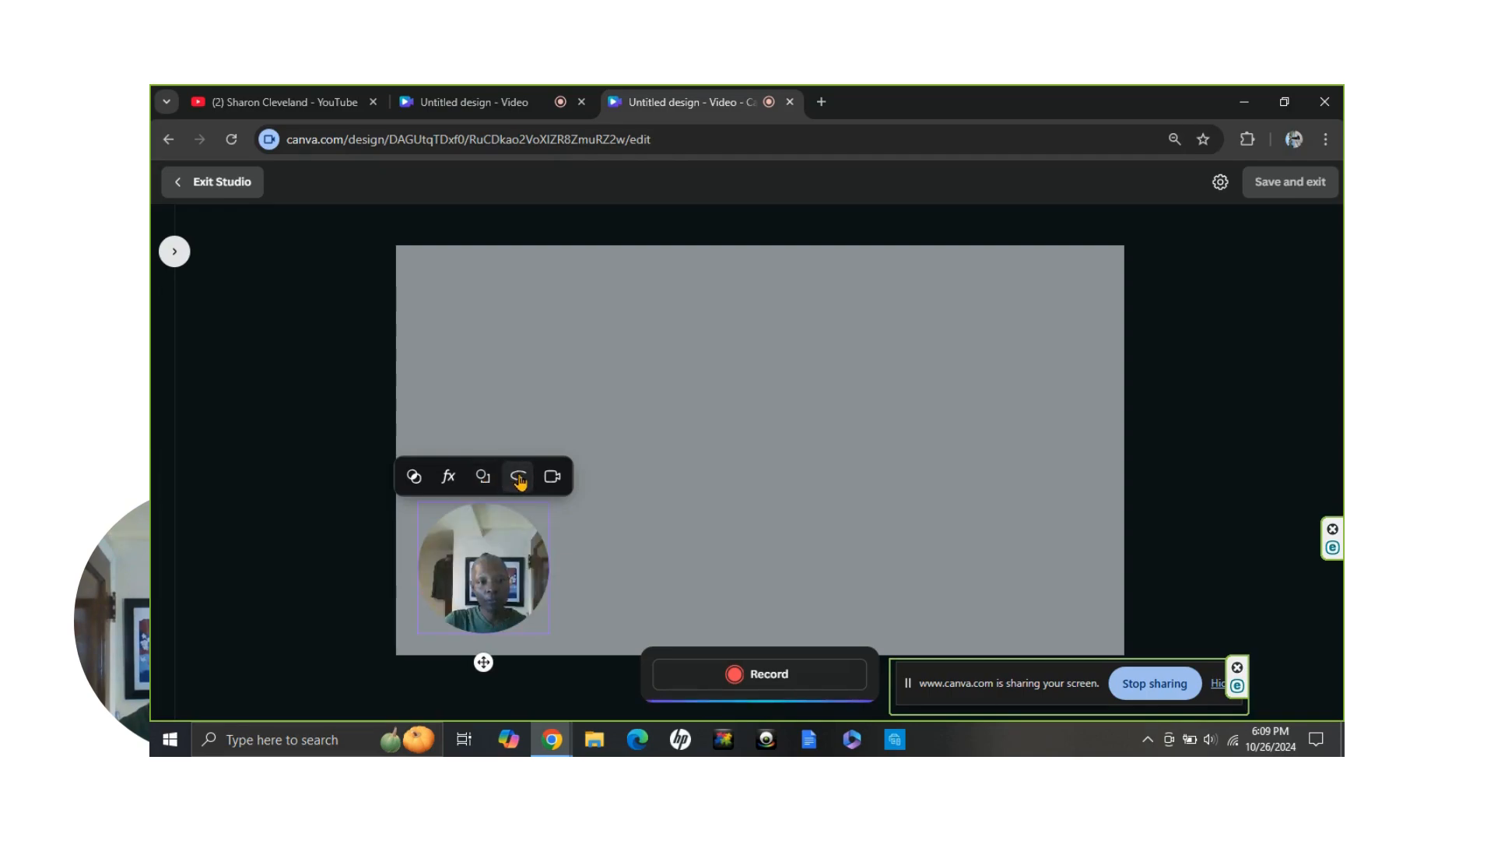
{"action": "left_click", "coordinate": [520, 480]}
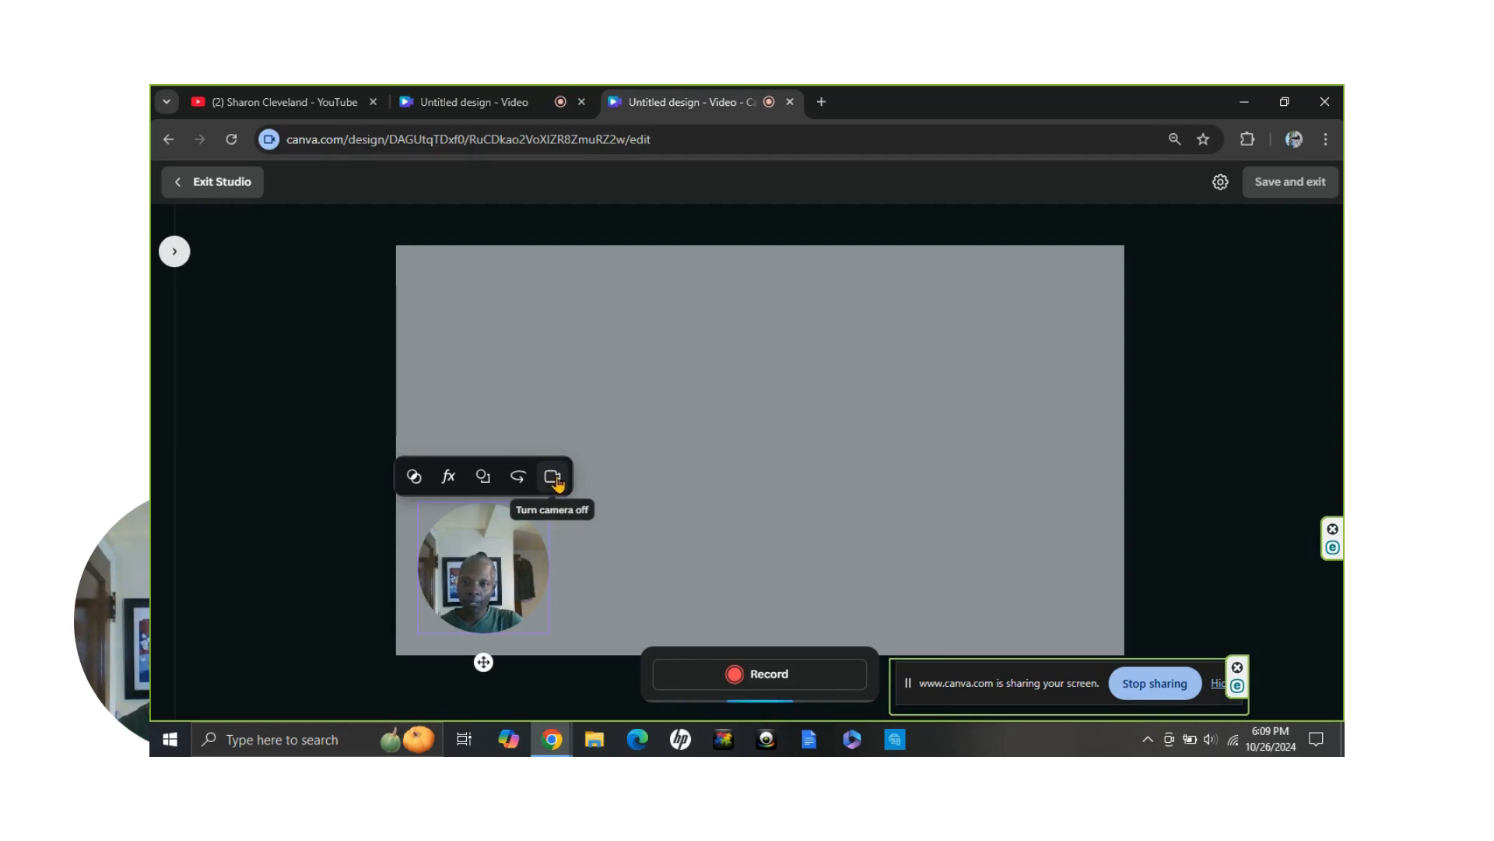
Open the recording settings, try No camera, reselect HP Truevision HD, and check the available microphones
{"action": "left_click", "coordinate": [1220, 184]}
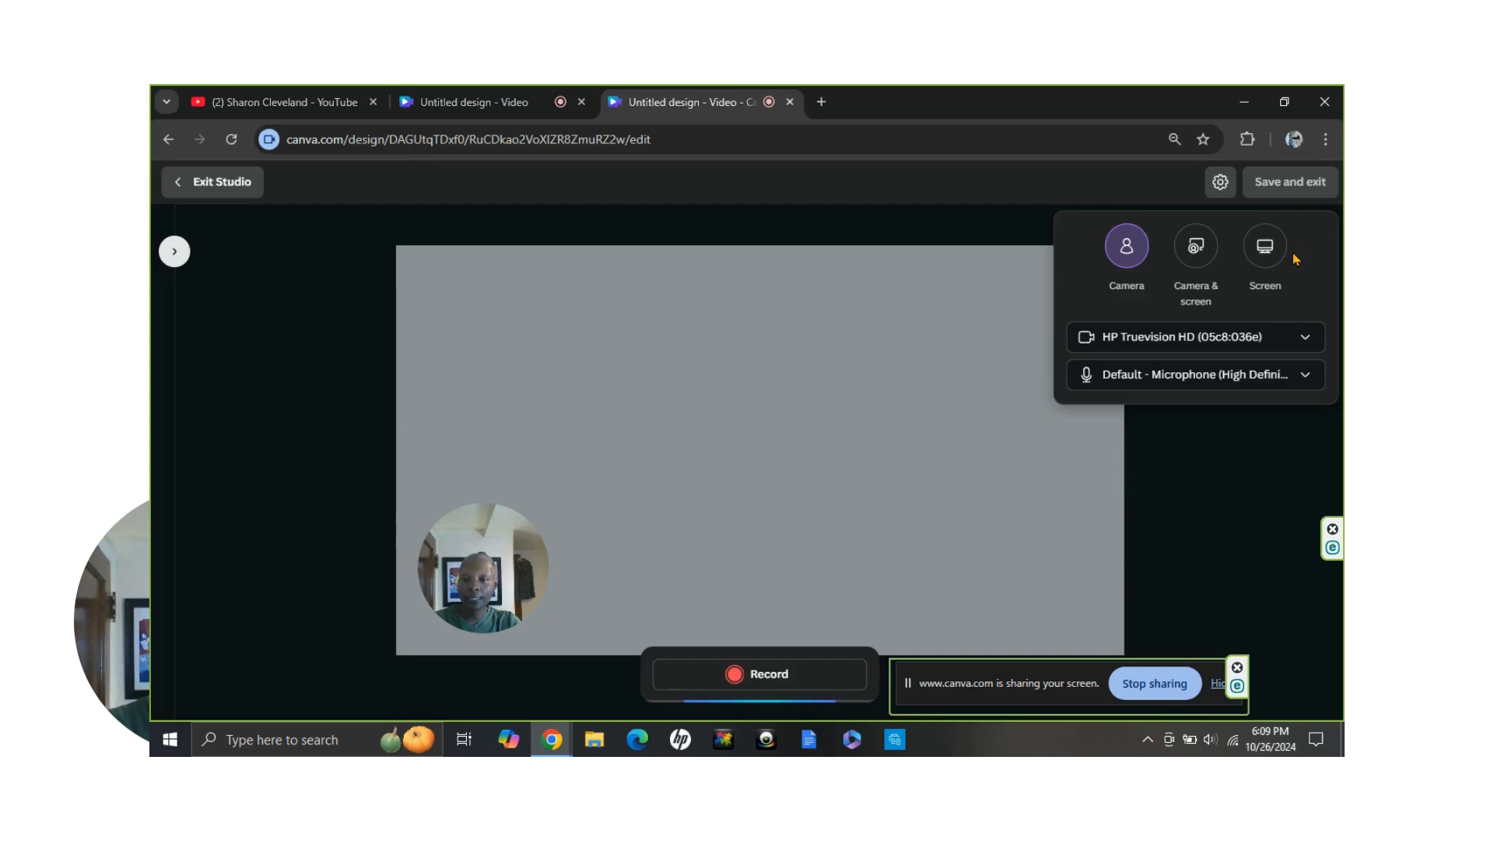
{"action": "left_click", "coordinate": [1306, 340]}
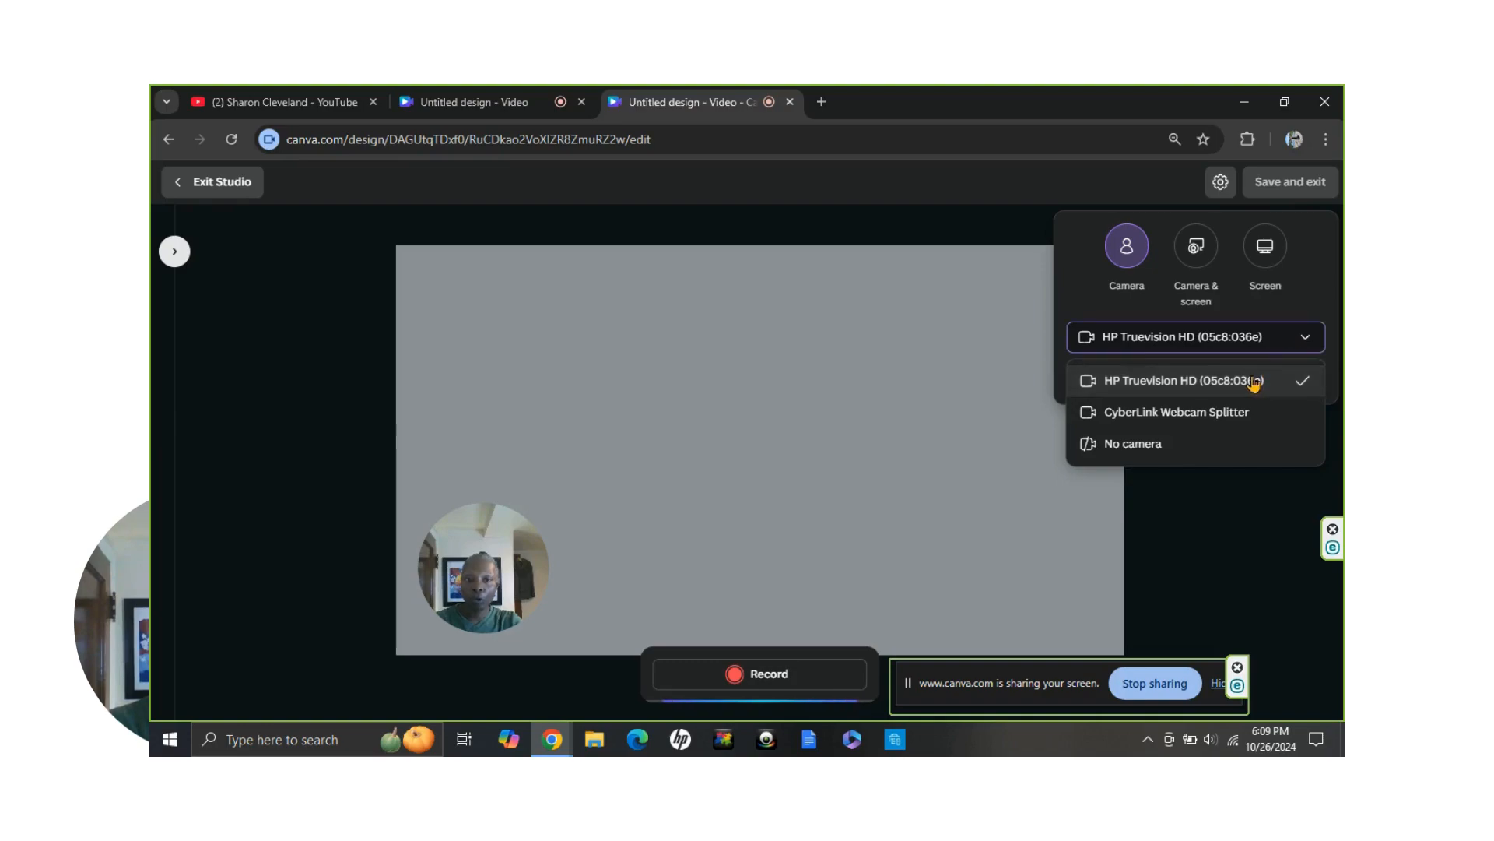
{"action": "left_click", "coordinate": [1126, 445]}
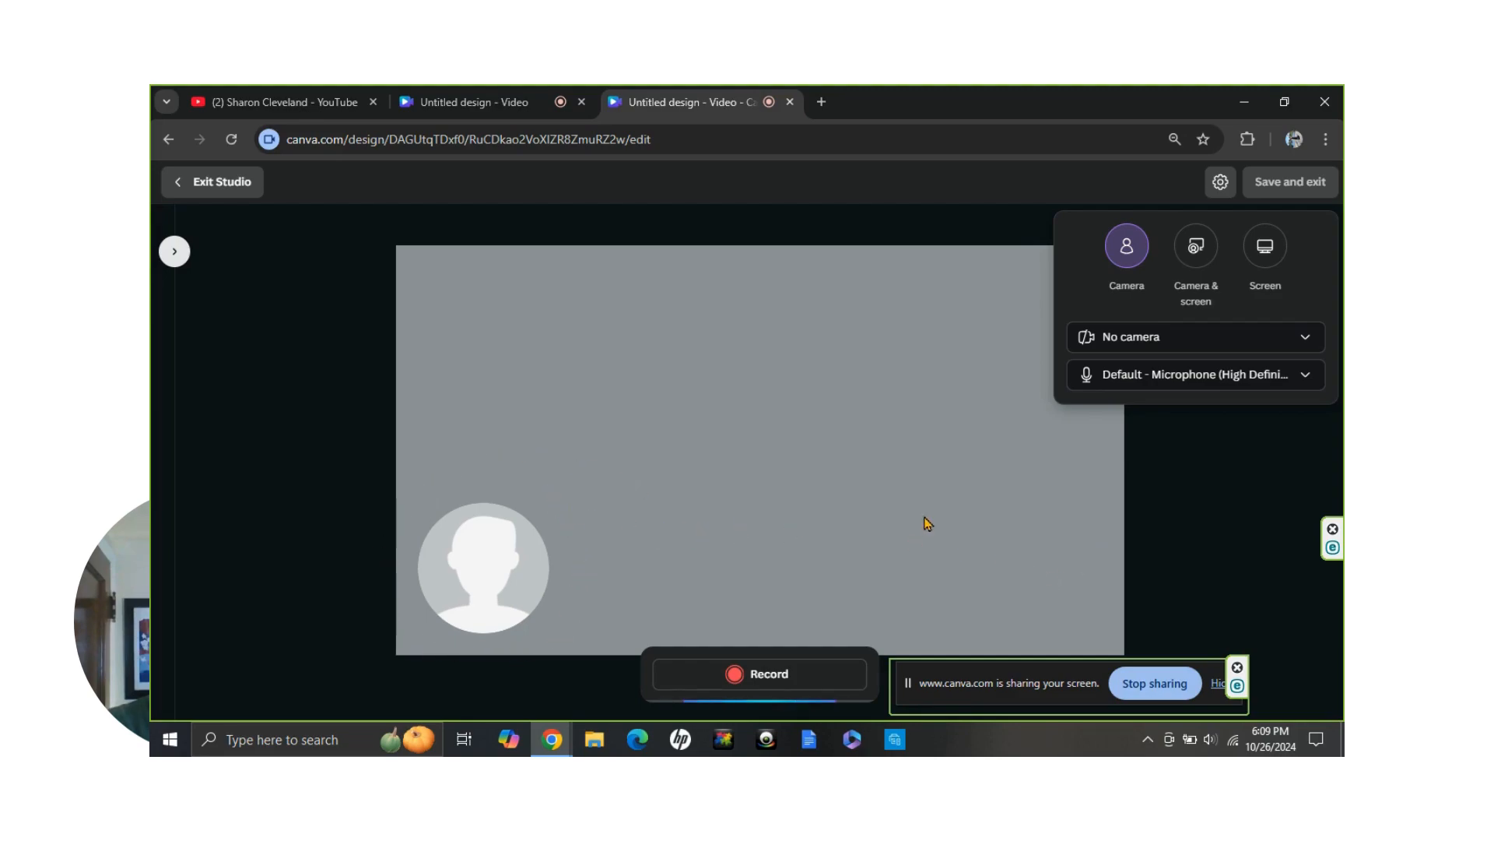
{"action": "left_click", "coordinate": [1301, 340]}
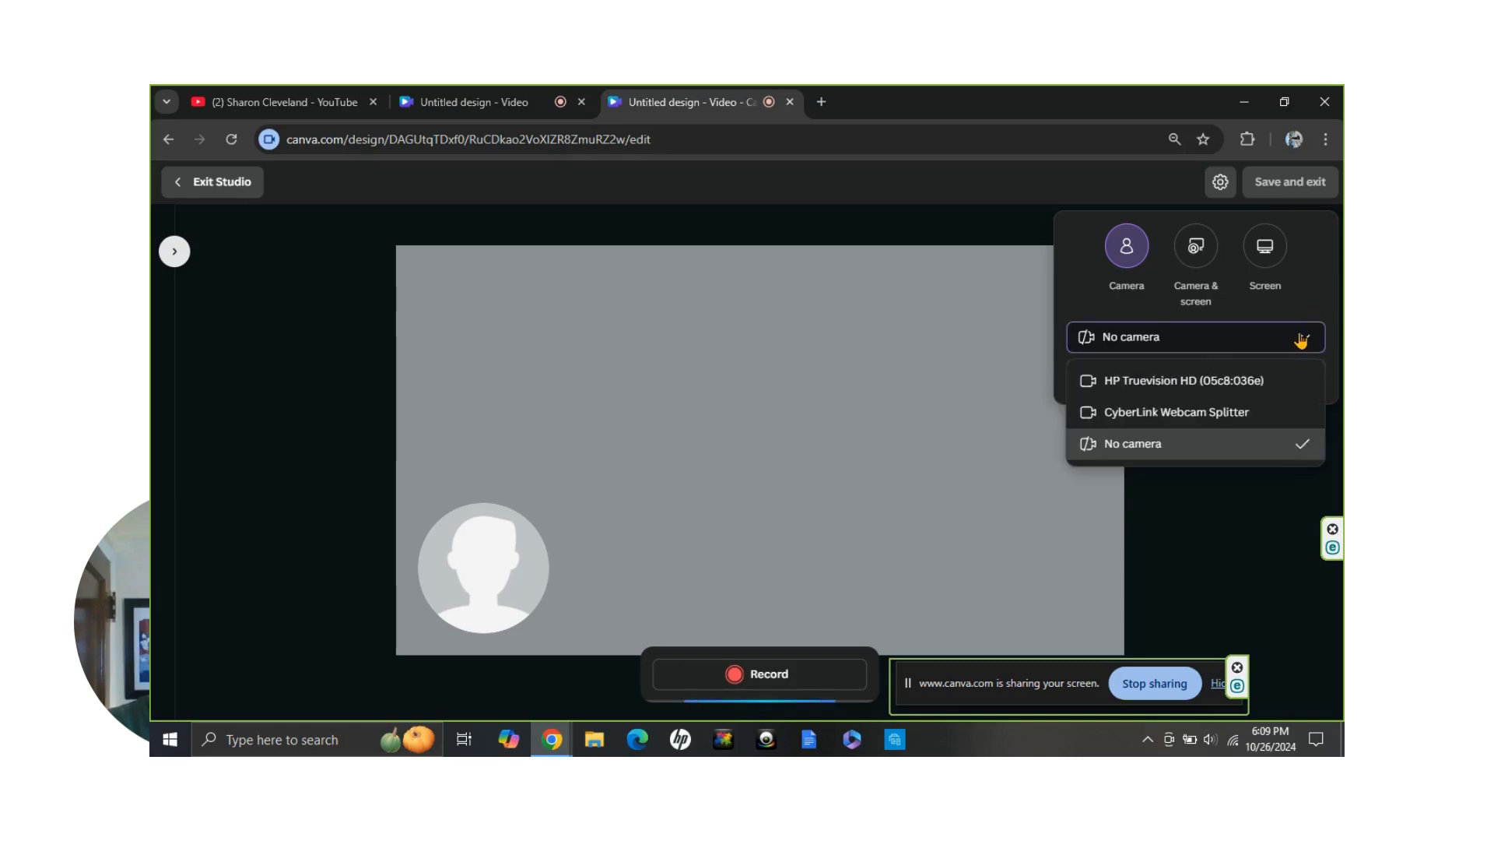
{"action": "left_click", "coordinate": [1191, 381]}
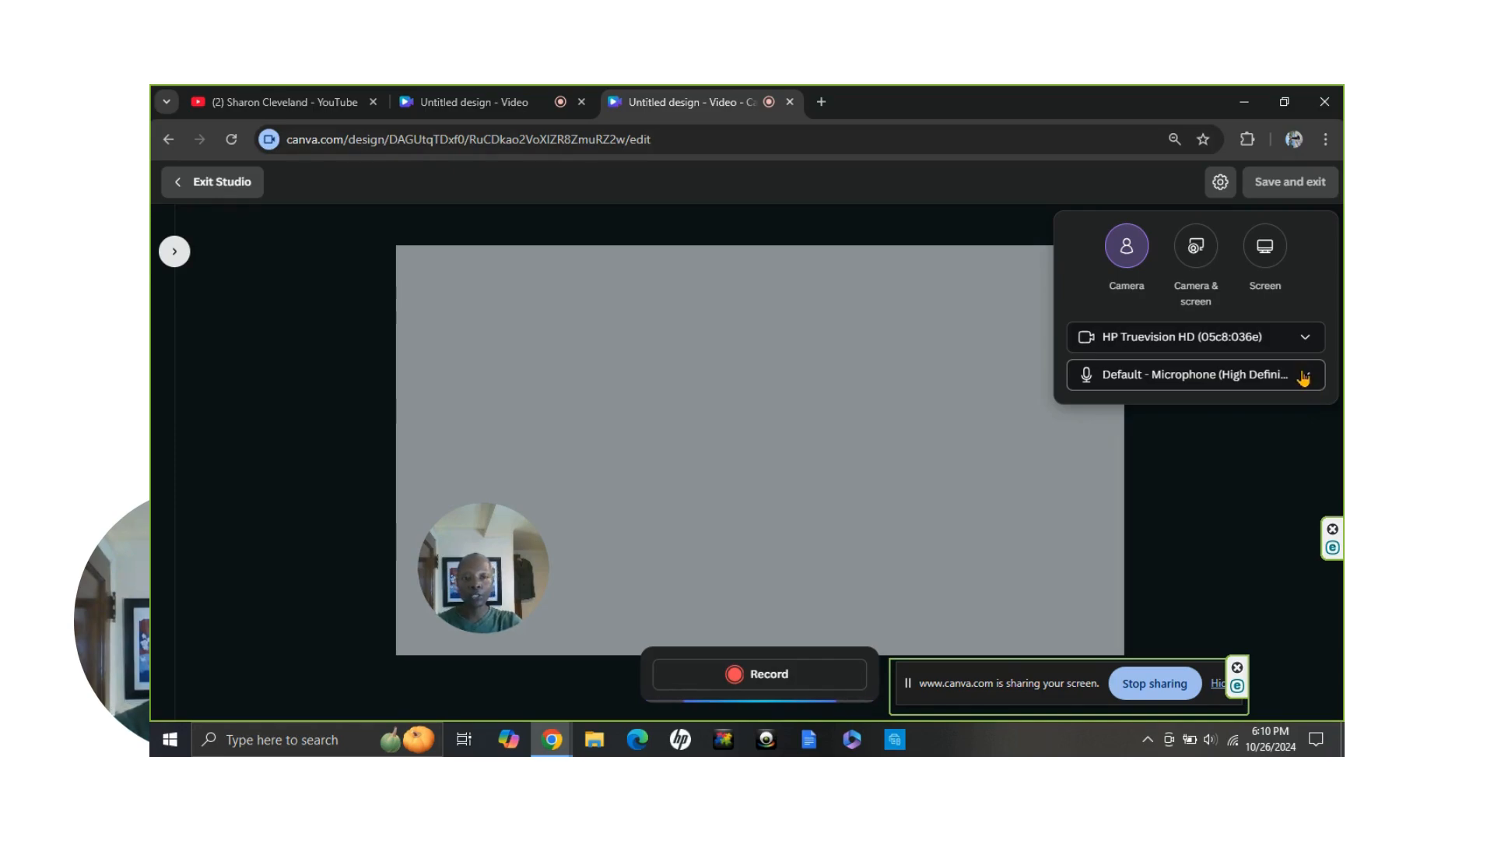
{"action": "left_click", "coordinate": [1306, 380]}
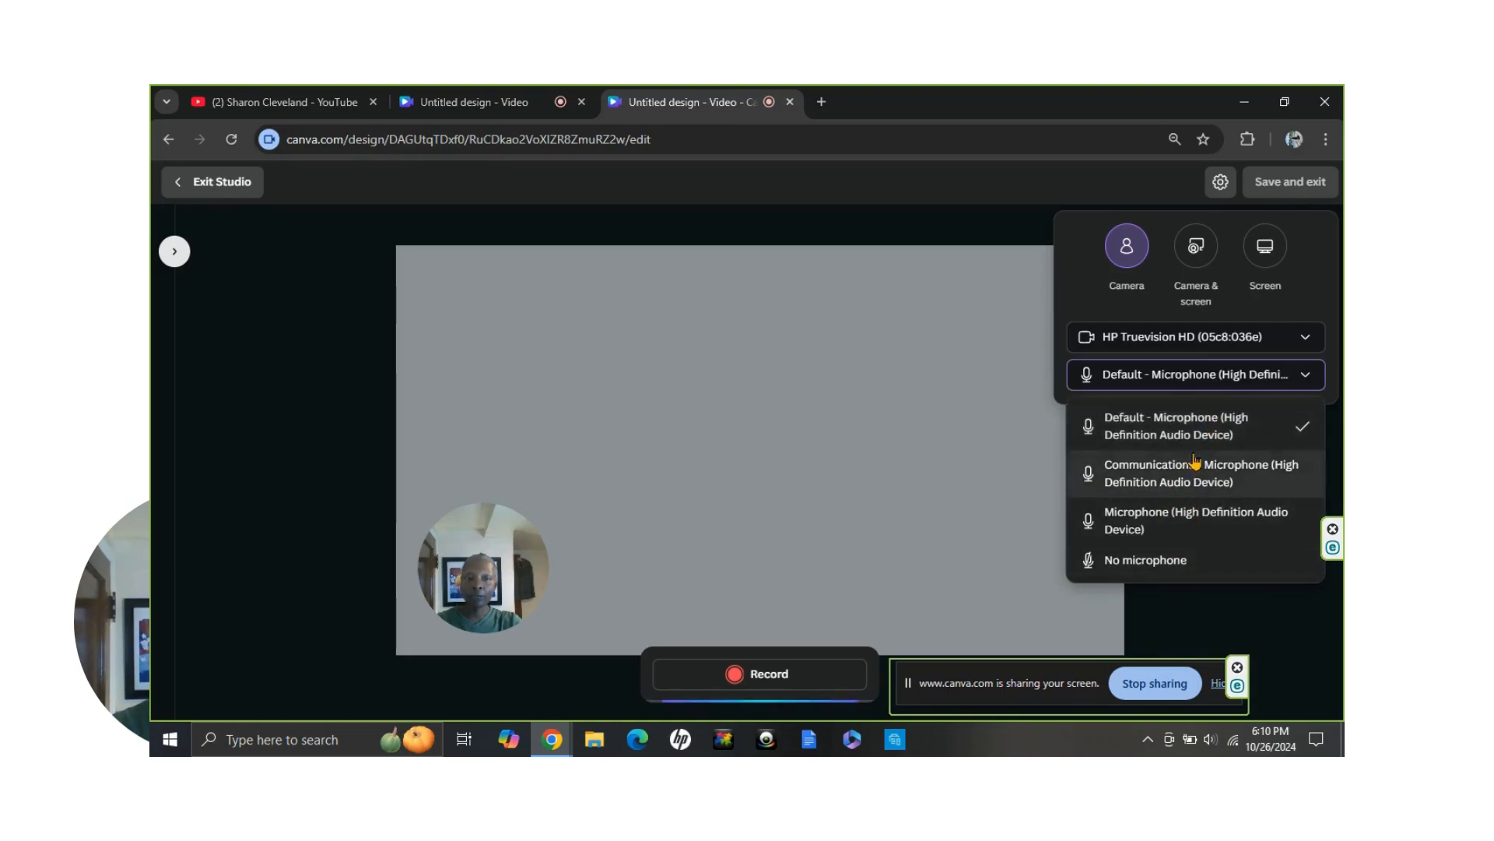
{"action": "left_click", "coordinate": [1305, 380]}
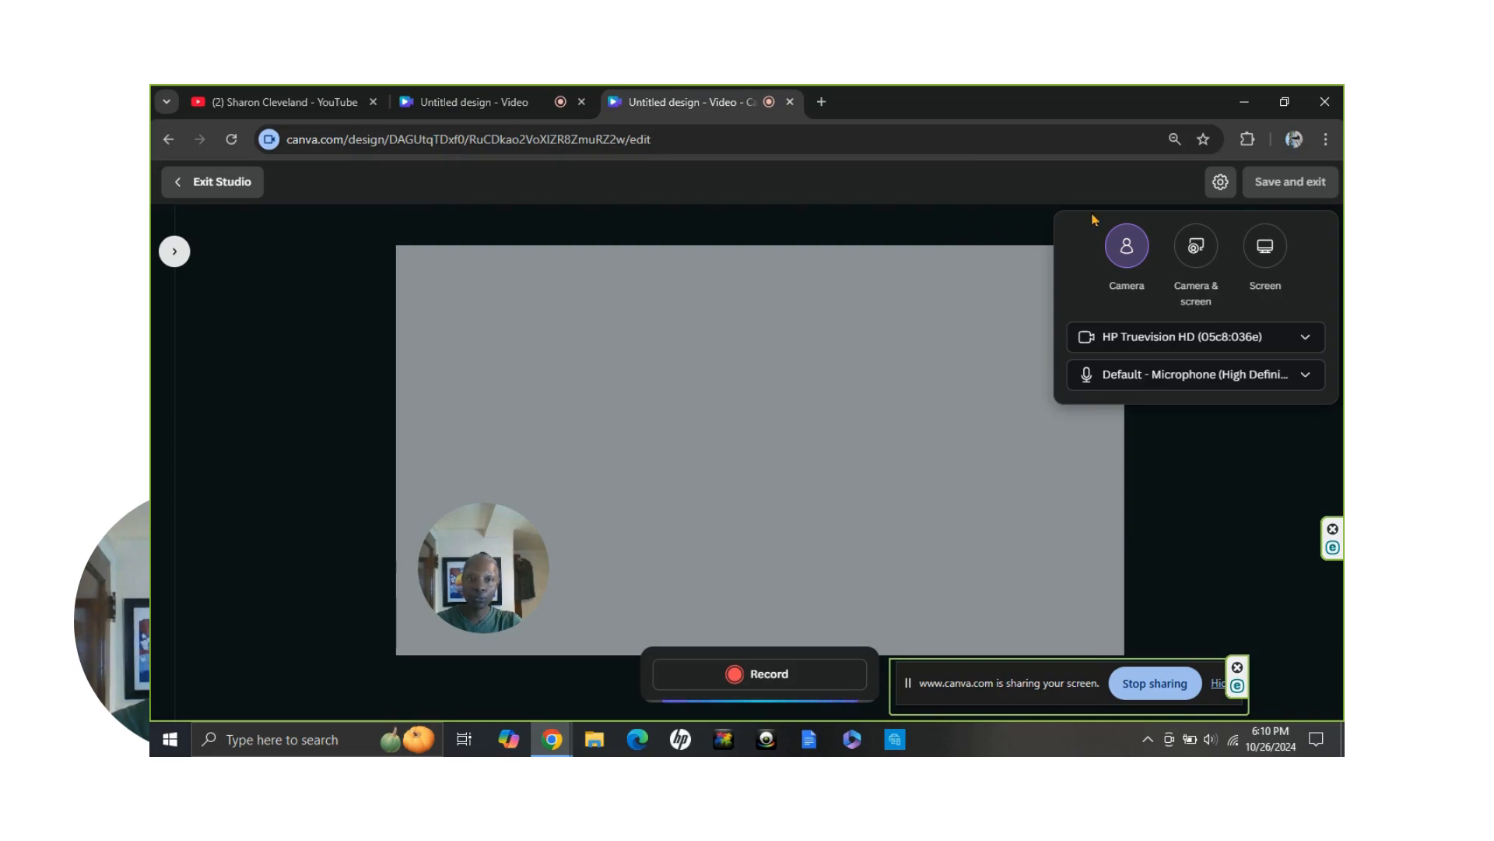
Set the recording mode to Camera & screen and share the browser tab with the YouTube channel
{"action": "left_click", "coordinate": [1197, 248]}
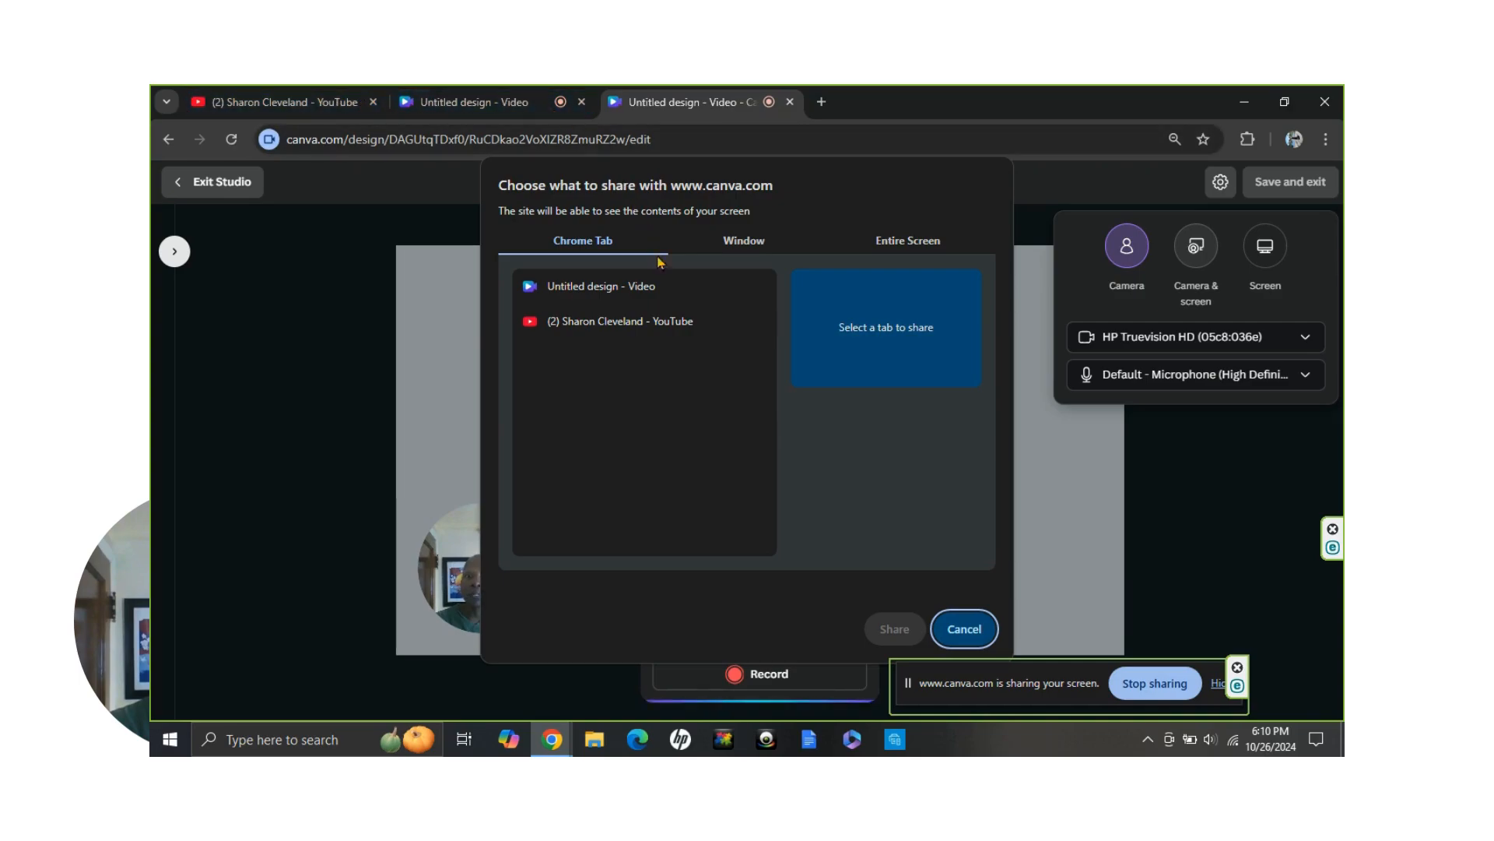
{"action": "left_click", "coordinate": [617, 323]}
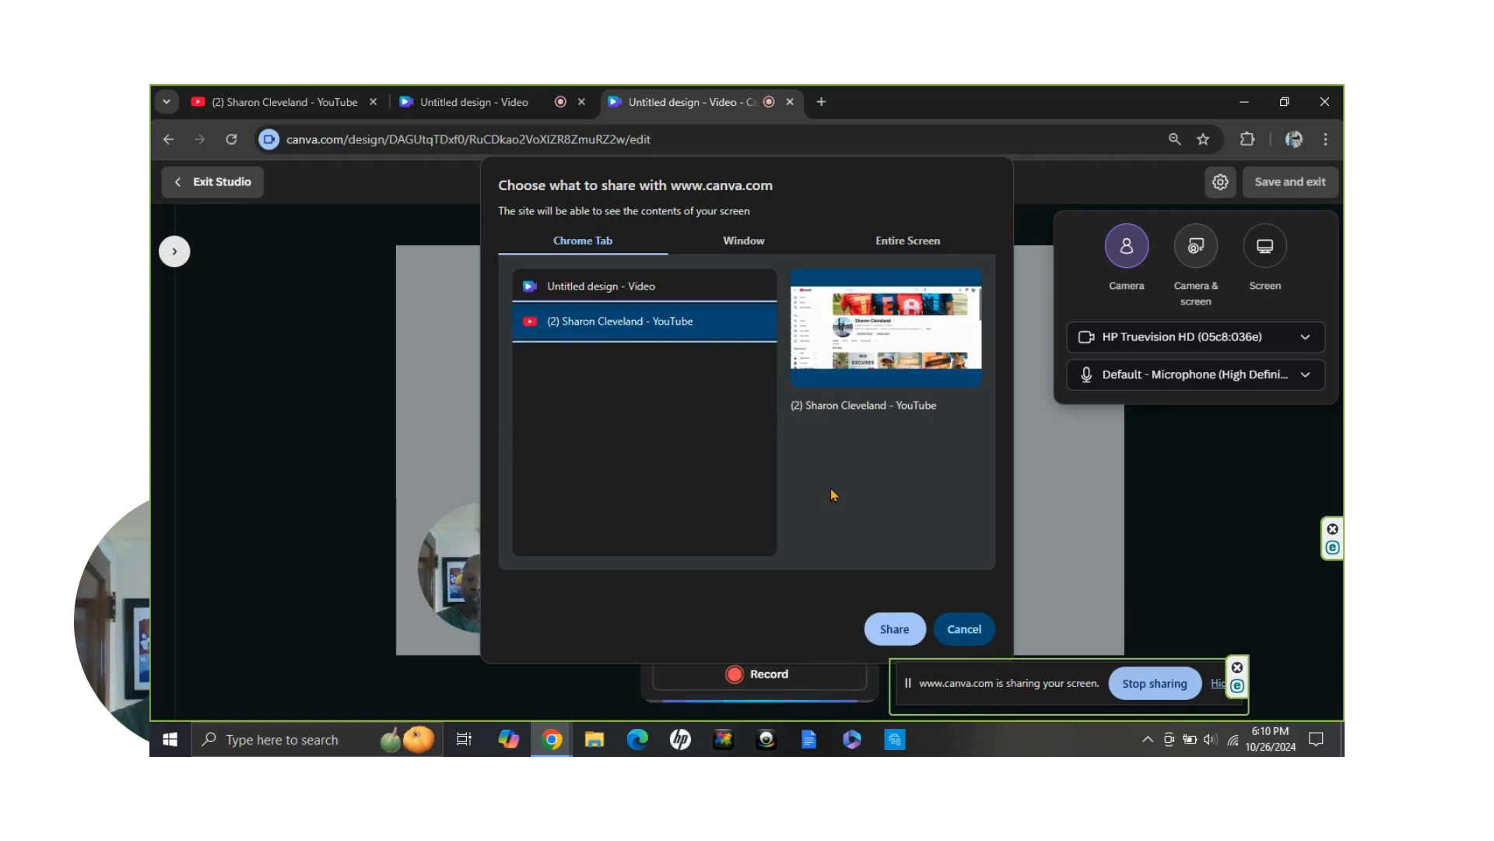
{"action": "left_click", "coordinate": [895, 629]}
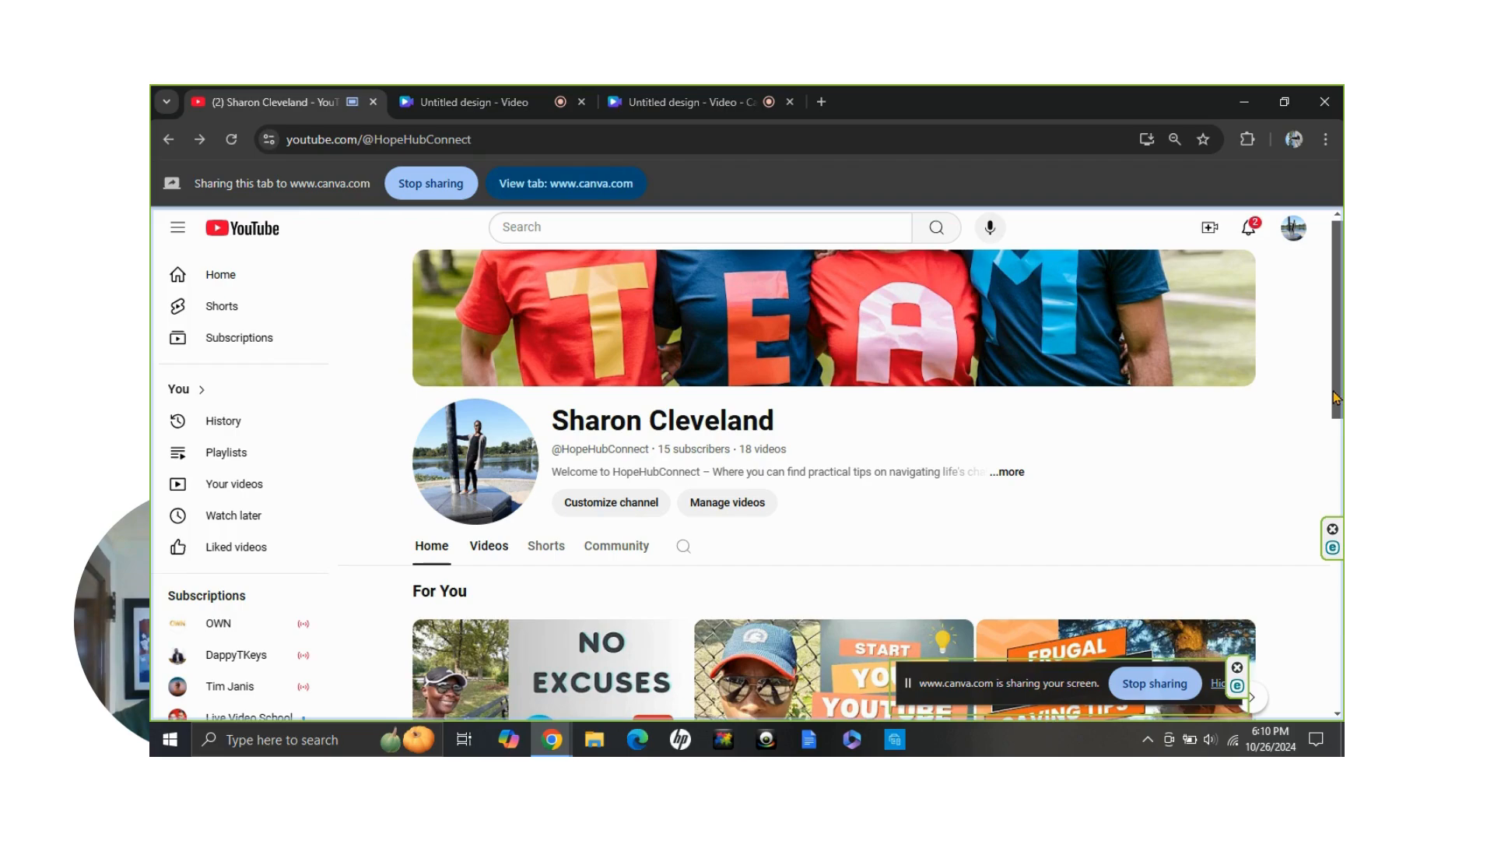
Show the channel's Videos page in the shared YouTube tab and look through the uploaded videos
{"action": "mouse_move", "coordinate": [1336, 397]}
{"action": "left_mouse_down"}
{"action": "mouse_move", "coordinate": [1341, 658]}
{"action": "mouse_move", "coordinate": [1323, 412]}
{"action": "left_mouse_up"}
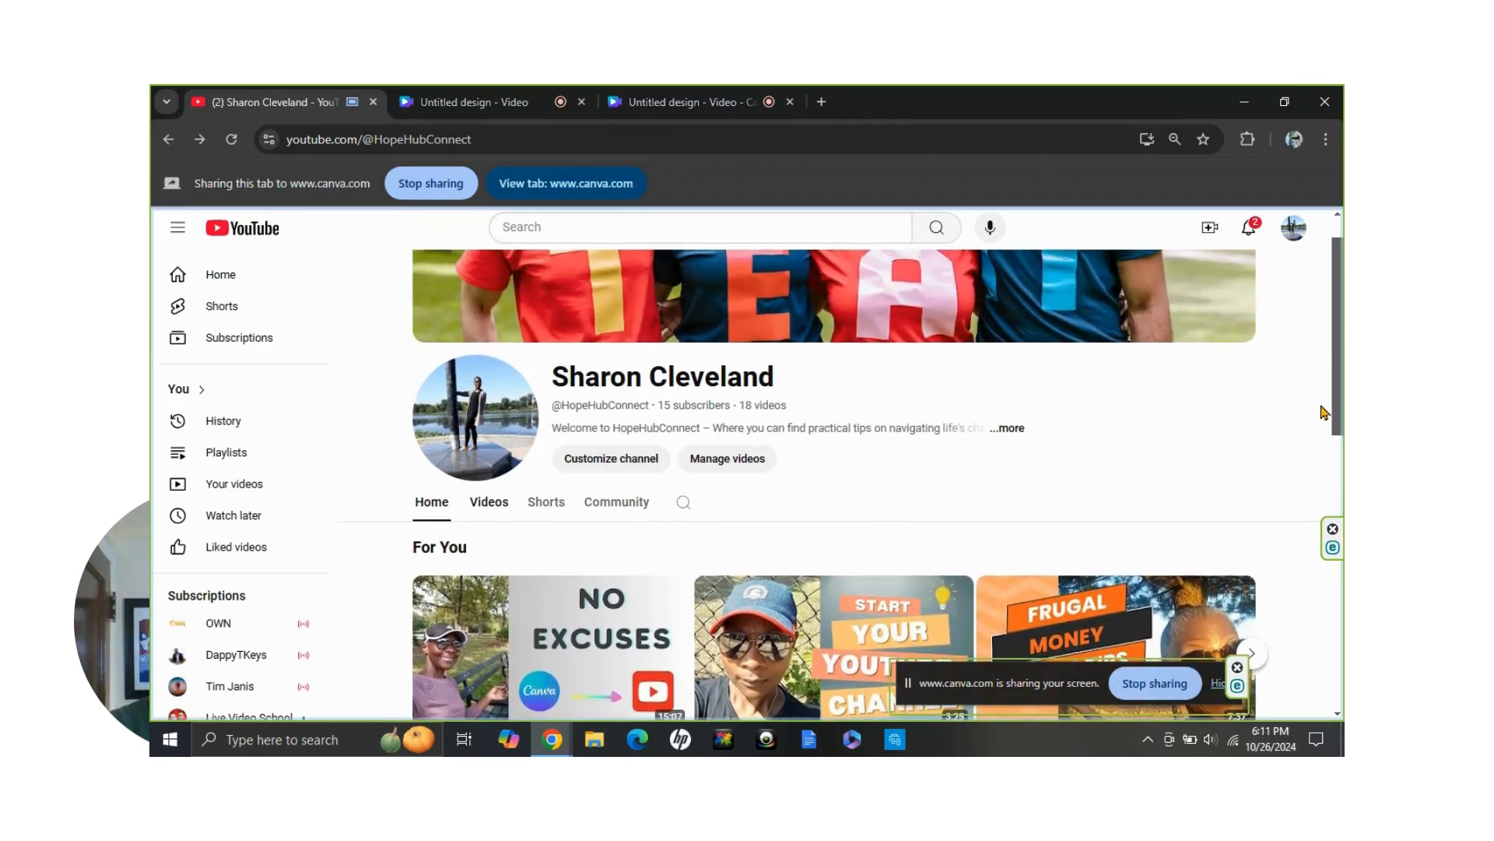
{"action": "left_click", "coordinate": [489, 508]}
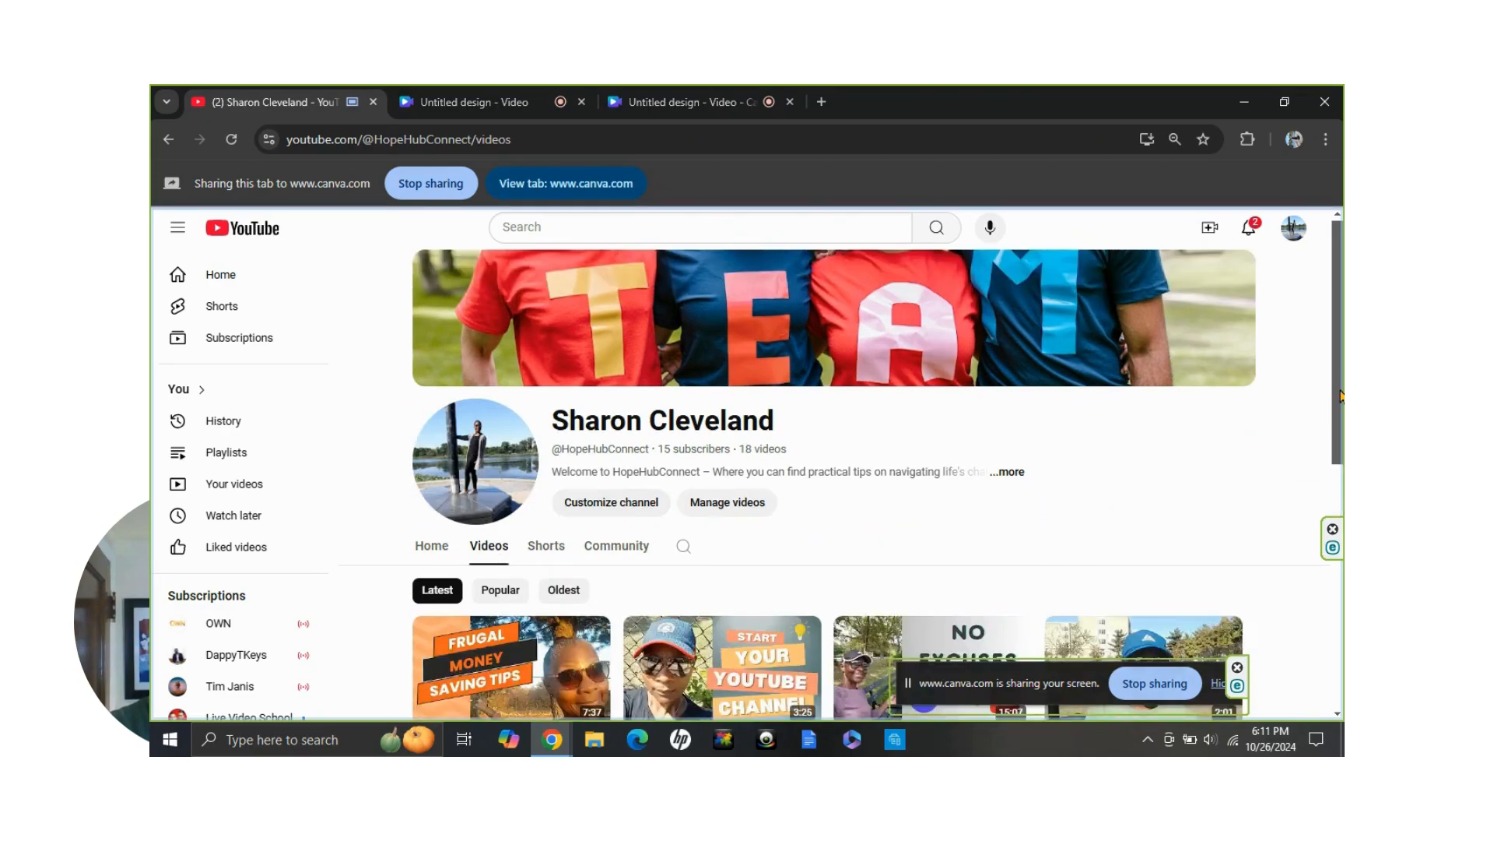
{"action": "scroll", "coordinate": [1339, 396], "scroll_direction": "down", "scroll_amount": 3}
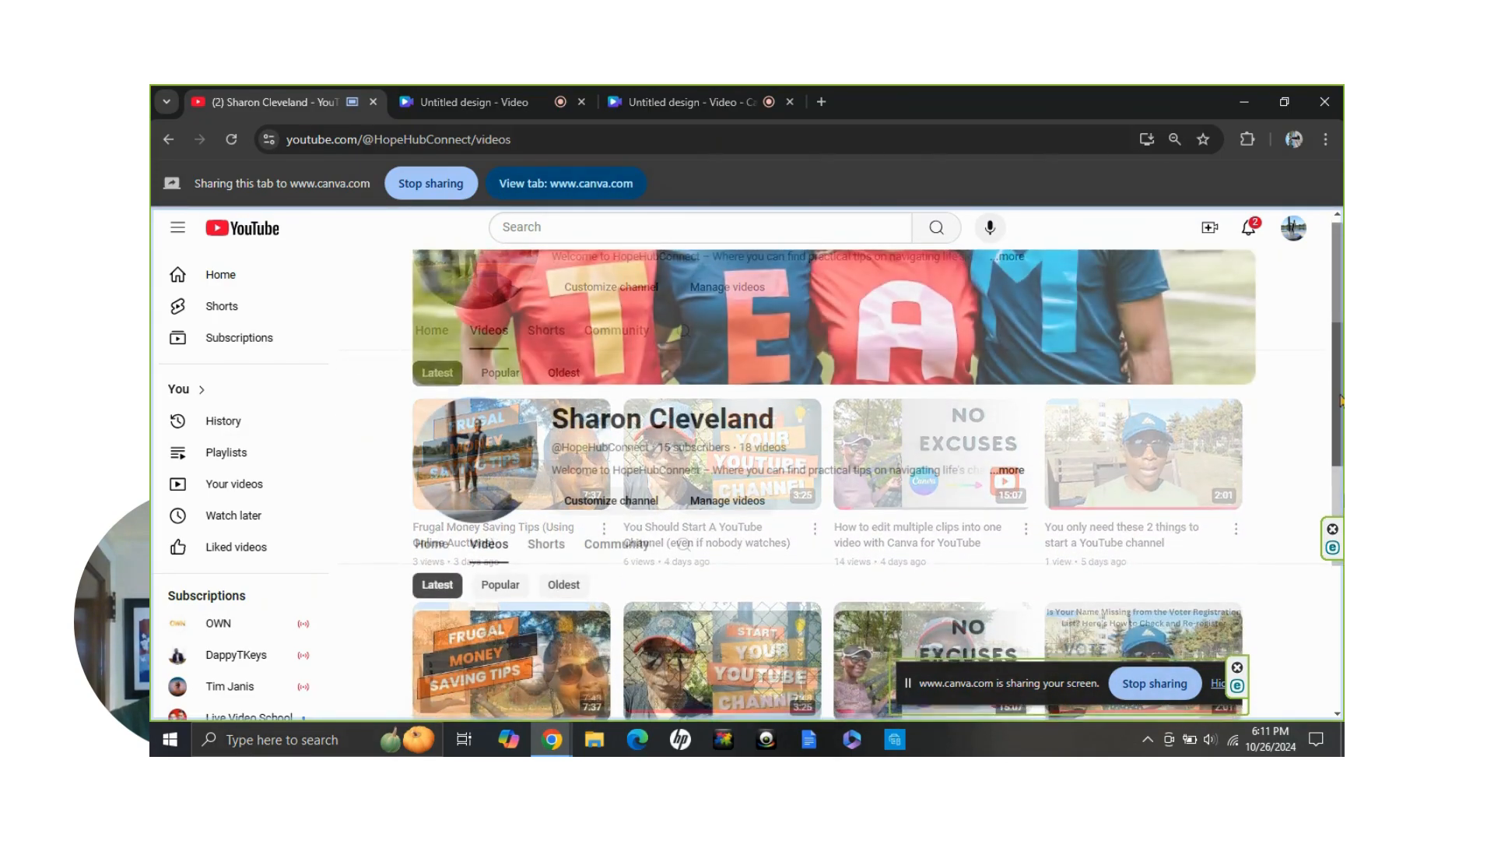
{"action": "scroll", "coordinate": [1339, 400], "scroll_direction": "down", "scroll_amount": 5}
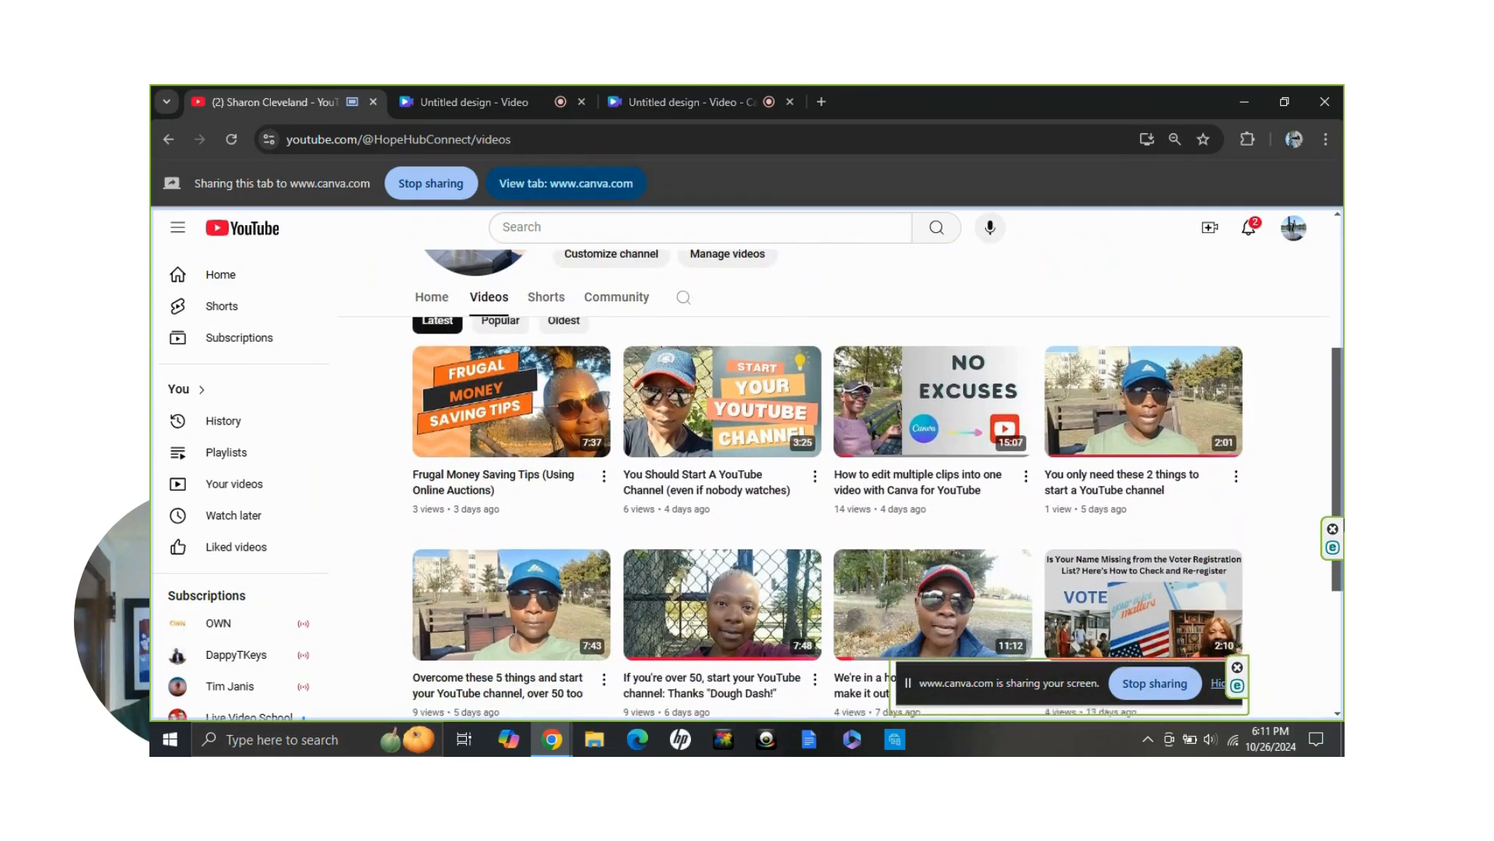
{"action": "scroll", "coordinate": [1340, 614], "scroll_direction": "down", "scroll_amount": 3}
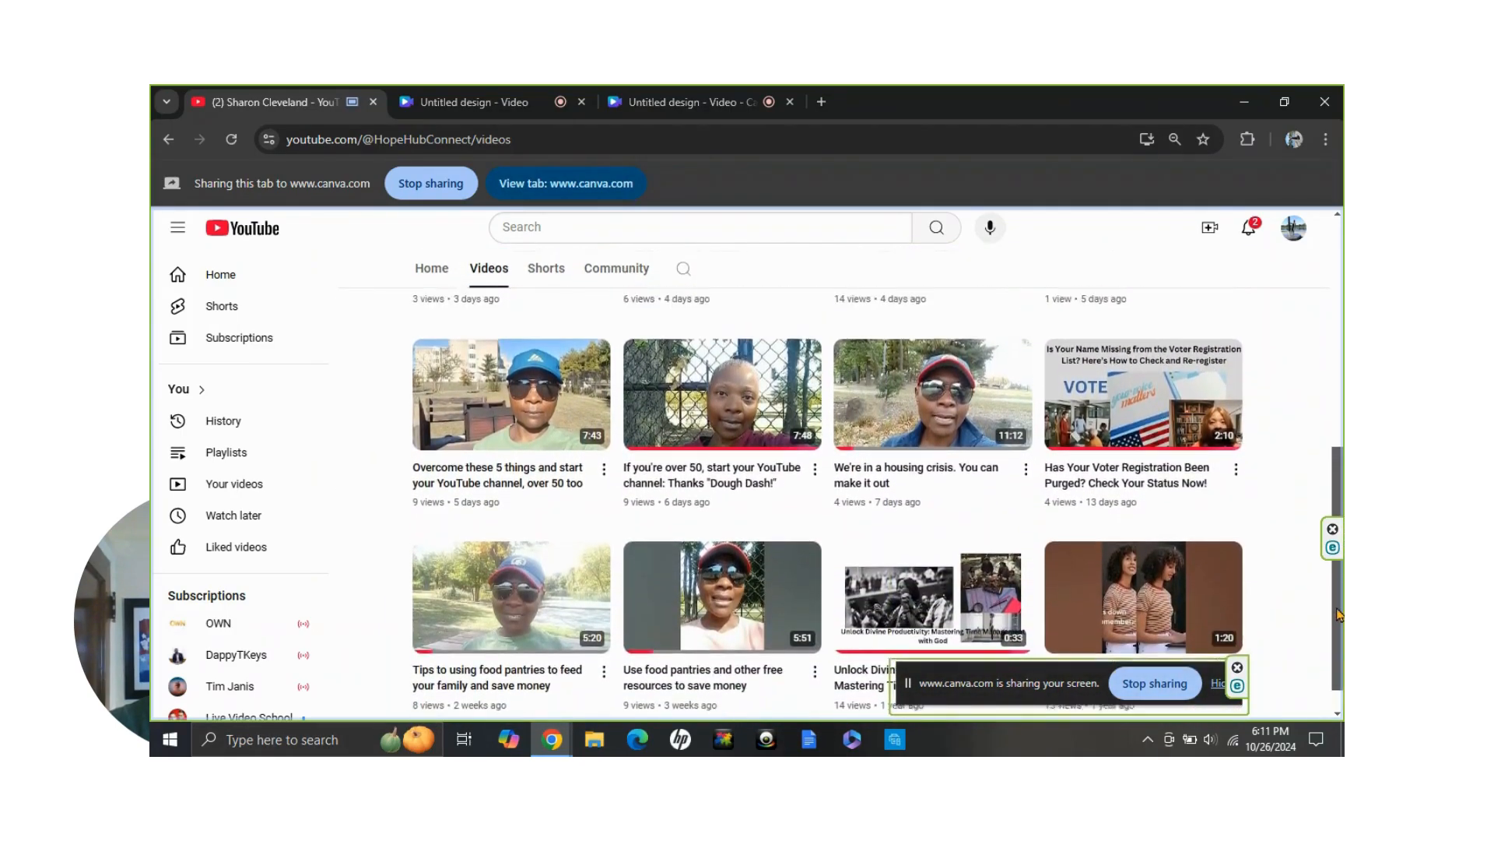
{"action": "left_click_drag", "start_coordinate": [1339, 614], "coordinate": [1321, 430]}
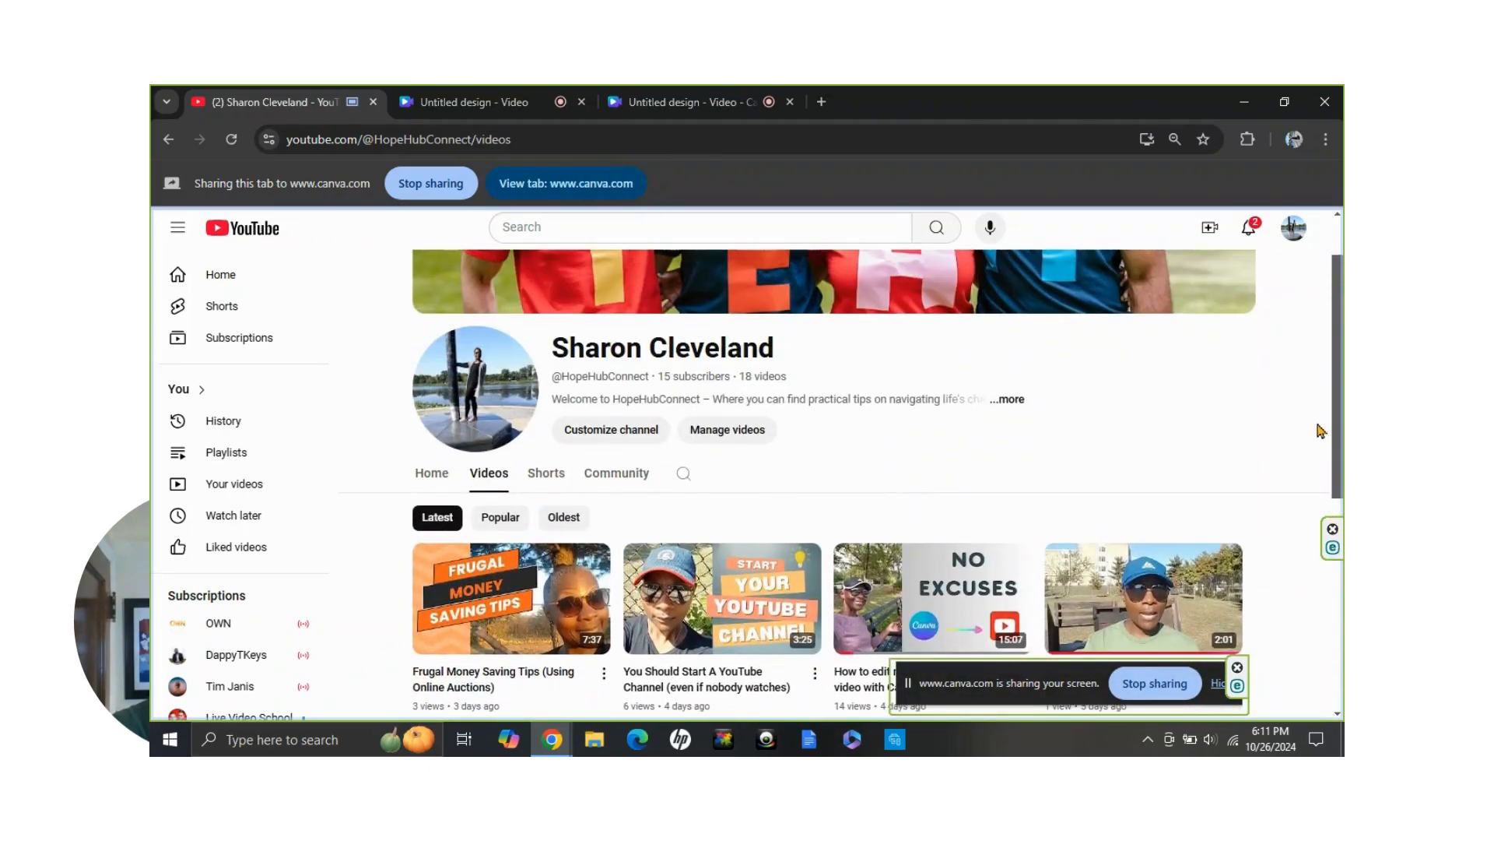
Return to the recording studio and record the camera with the shared tab, pausing and resuming the take before finishing it
{"action": "left_click", "coordinate": [487, 107]}
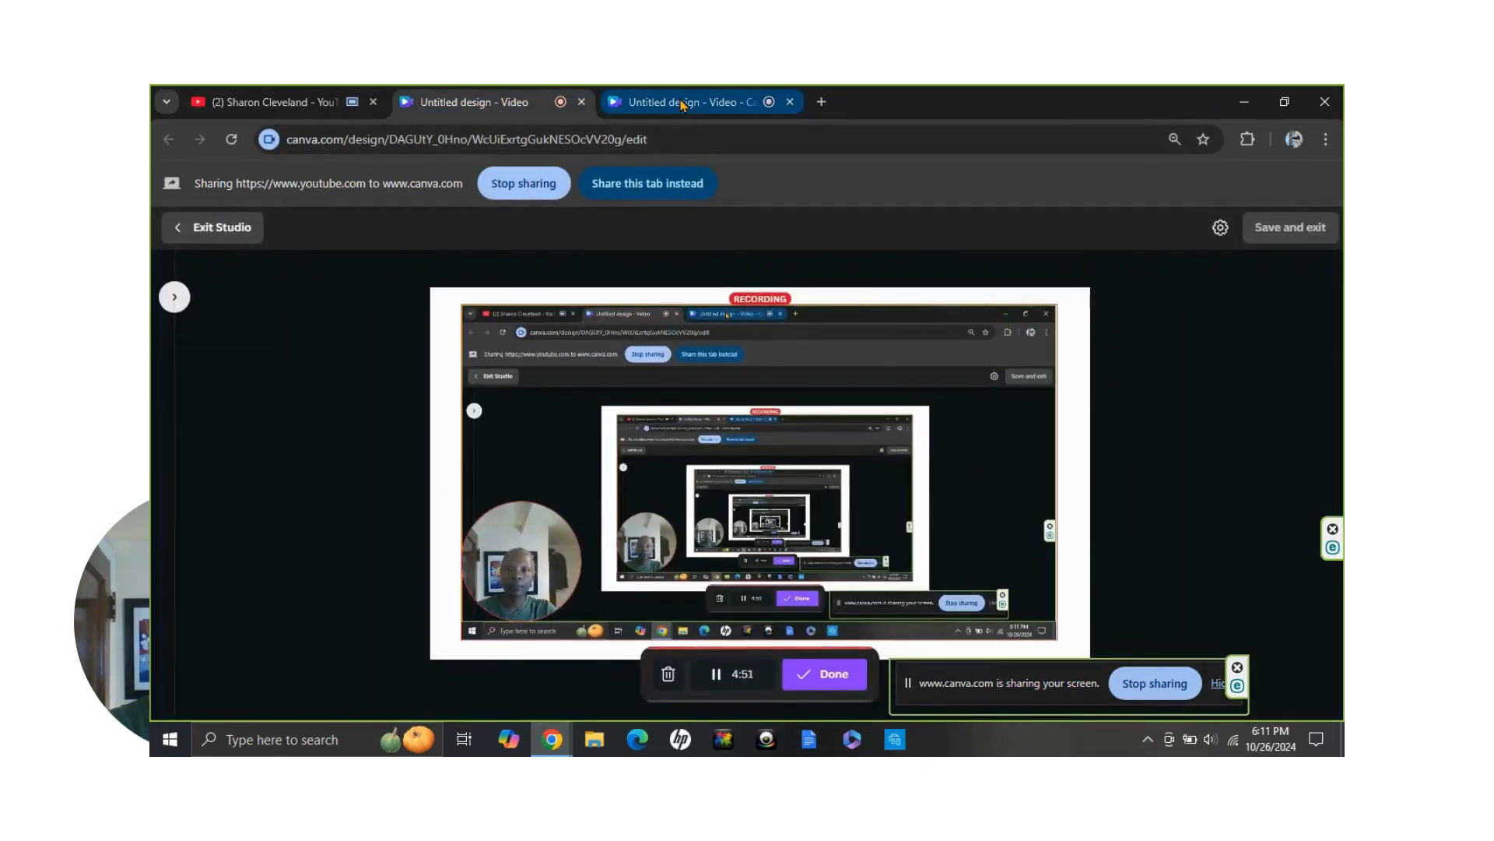
{"action": "left_click", "coordinate": [681, 105]}
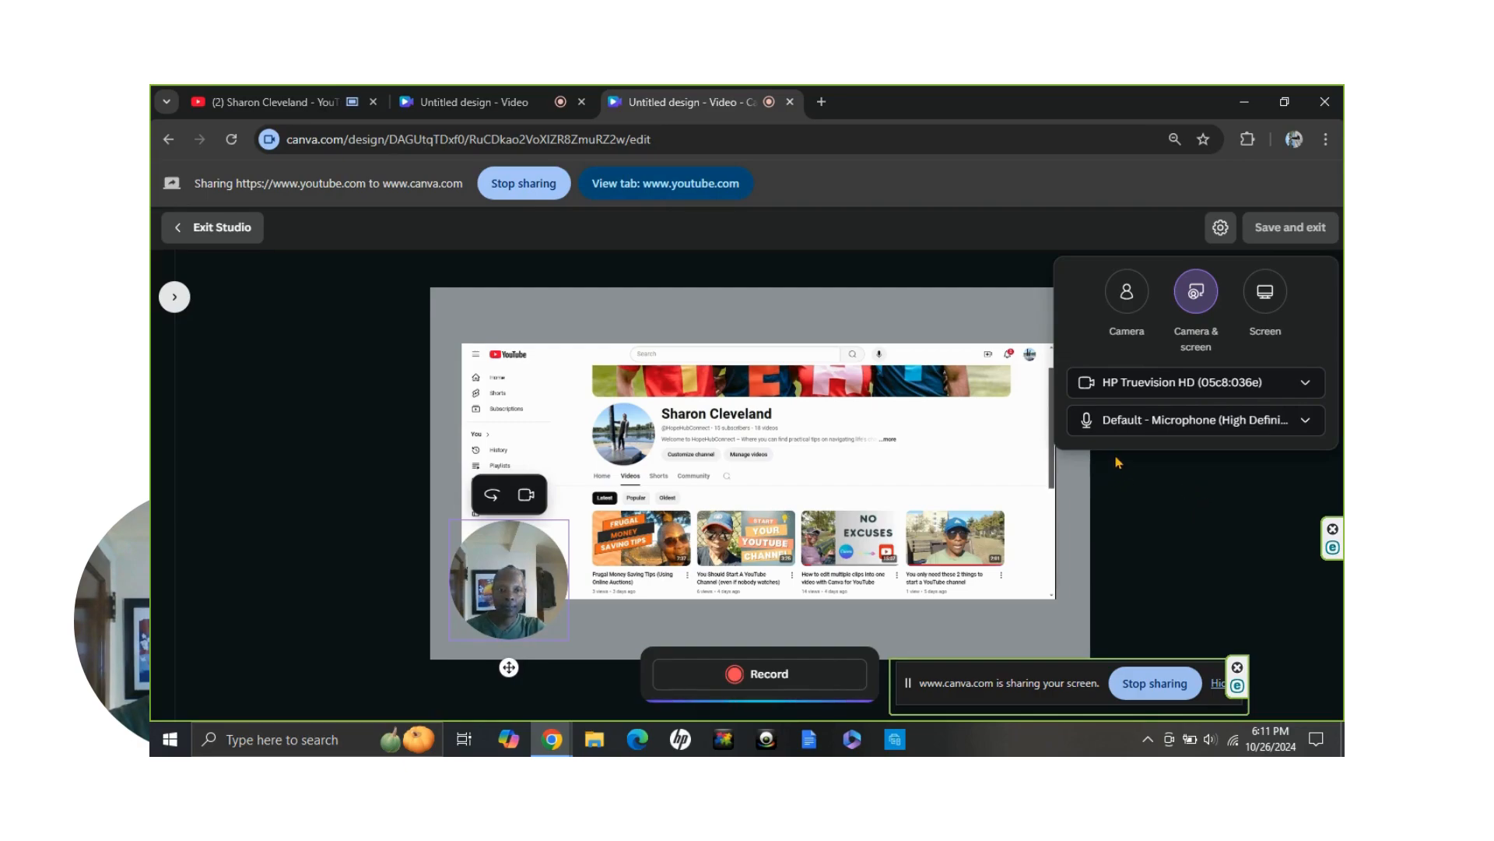
{"action": "left_click", "coordinate": [781, 675]}
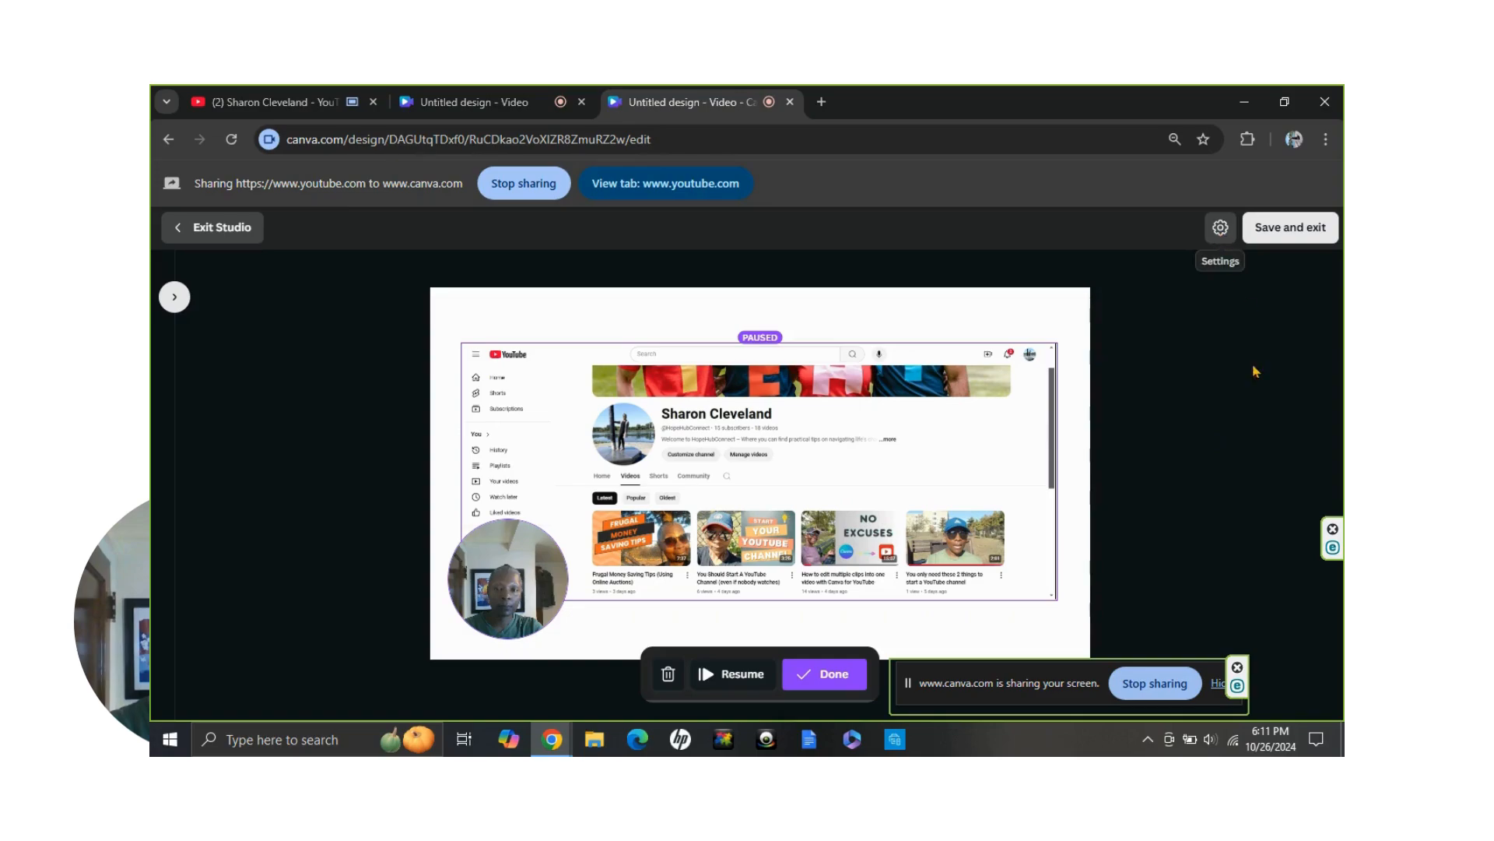
{"action": "left_click", "coordinate": [706, 674]}
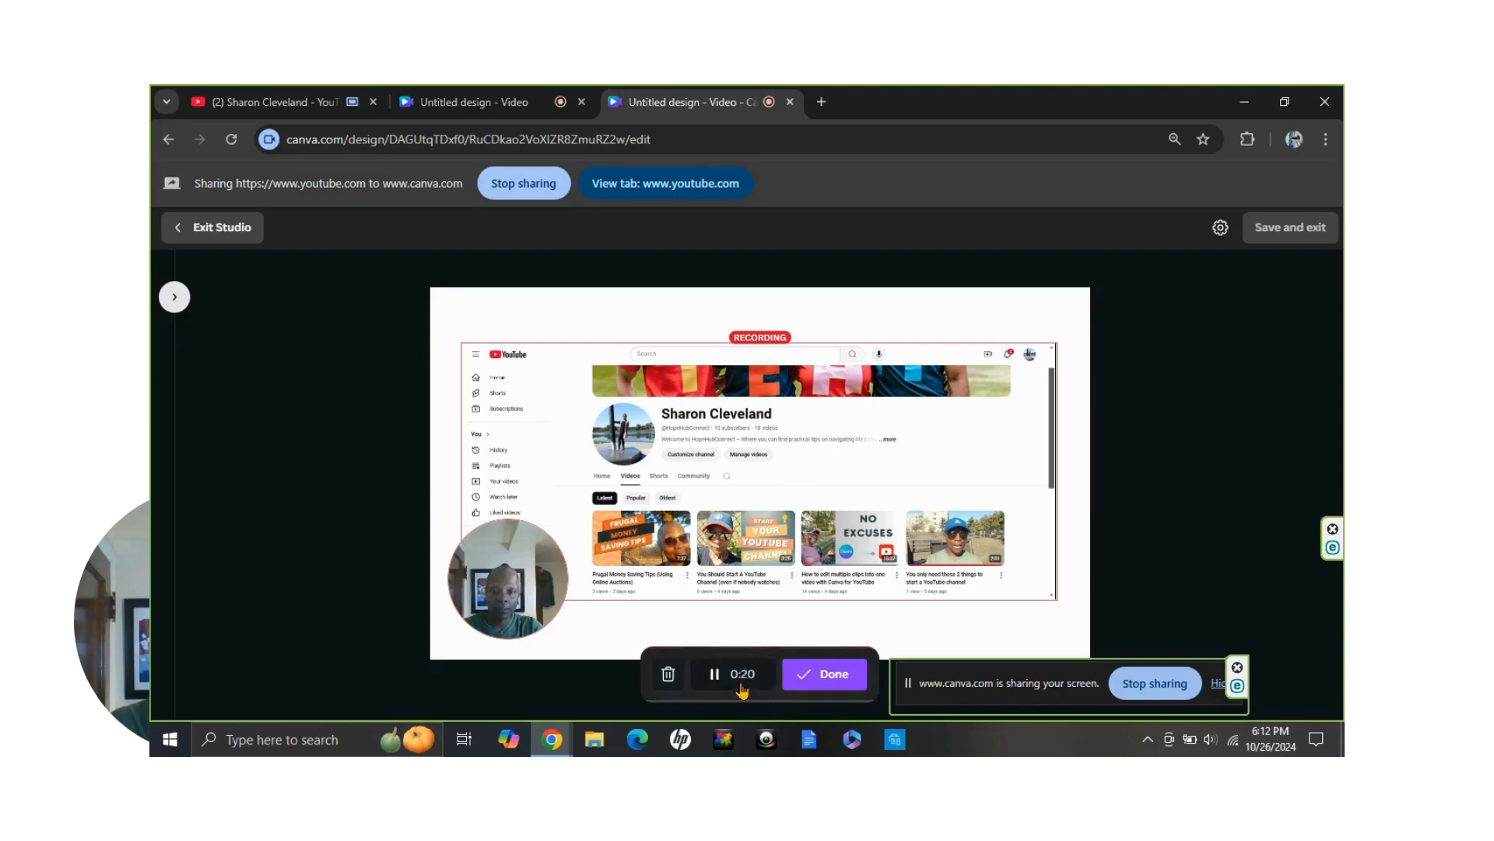
{"action": "left_click", "coordinate": [713, 674]}
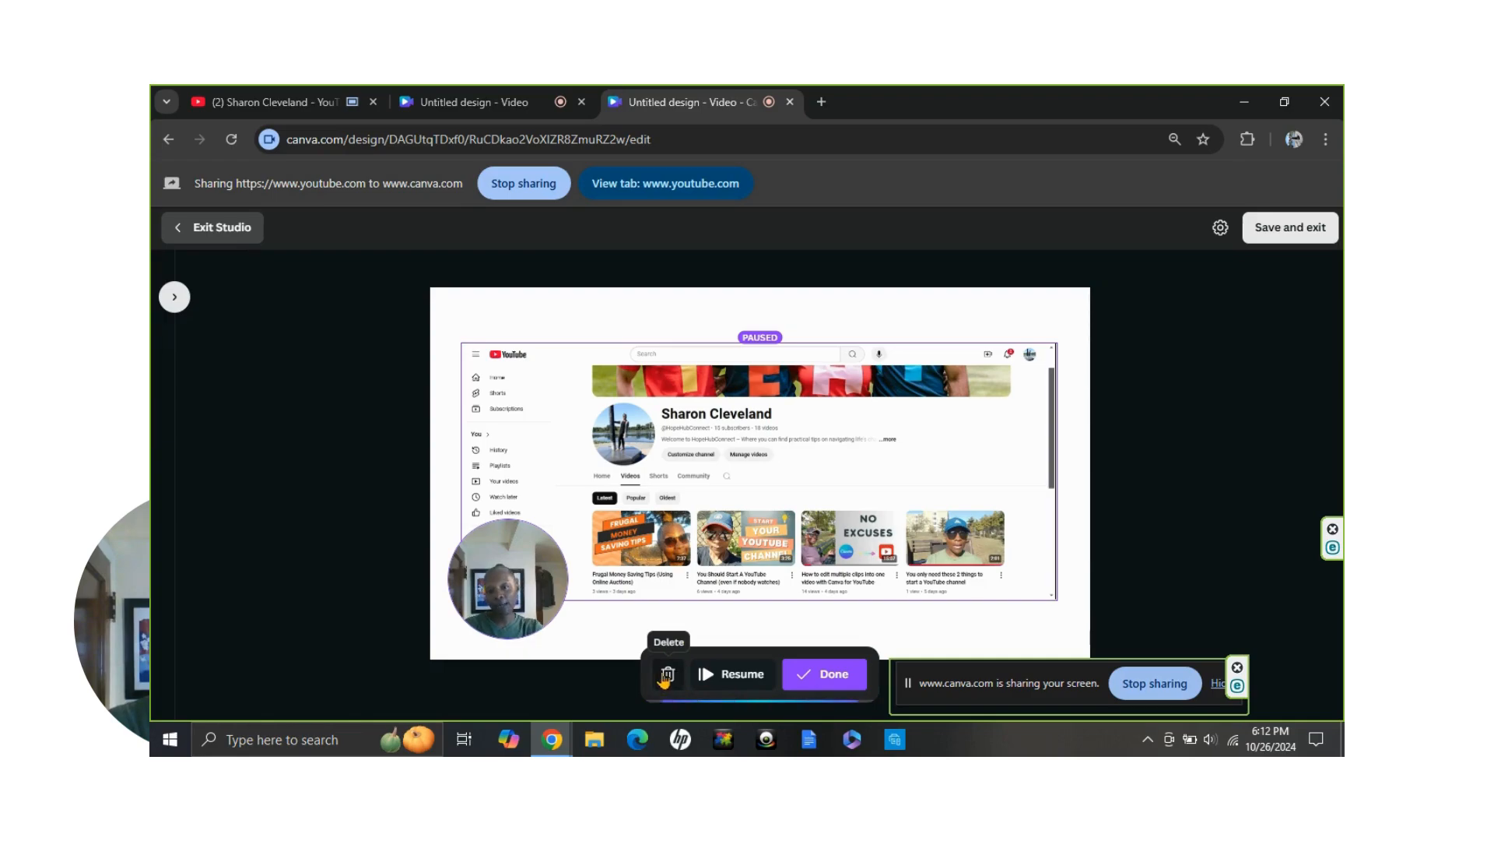
{"action": "left_click", "coordinate": [824, 682]}
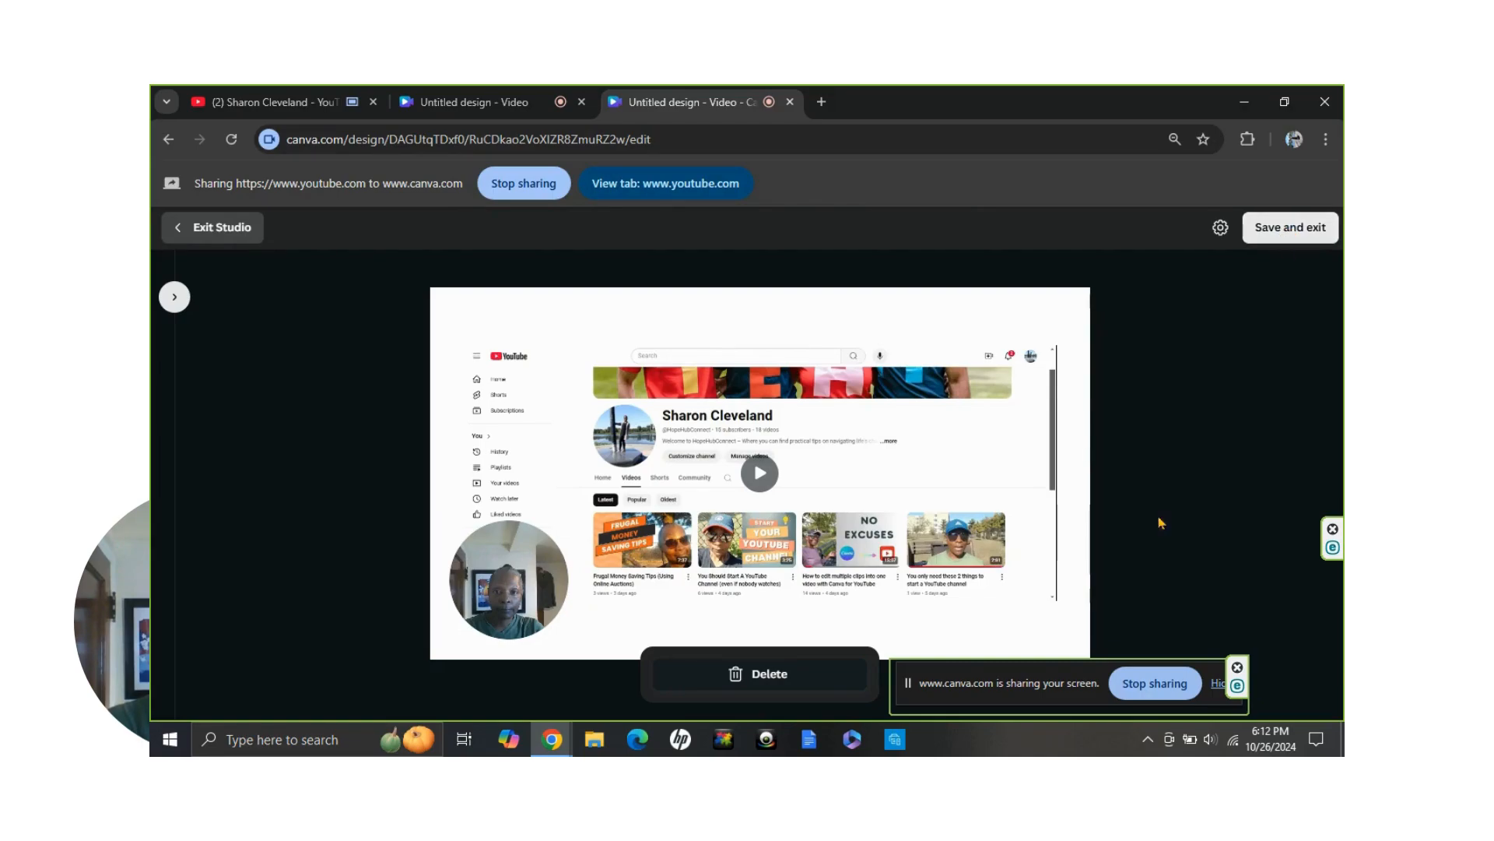
Play back the finished take briefly in the recording studio, pause it, and save it to the design
{"action": "left_click", "coordinate": [761, 476]}
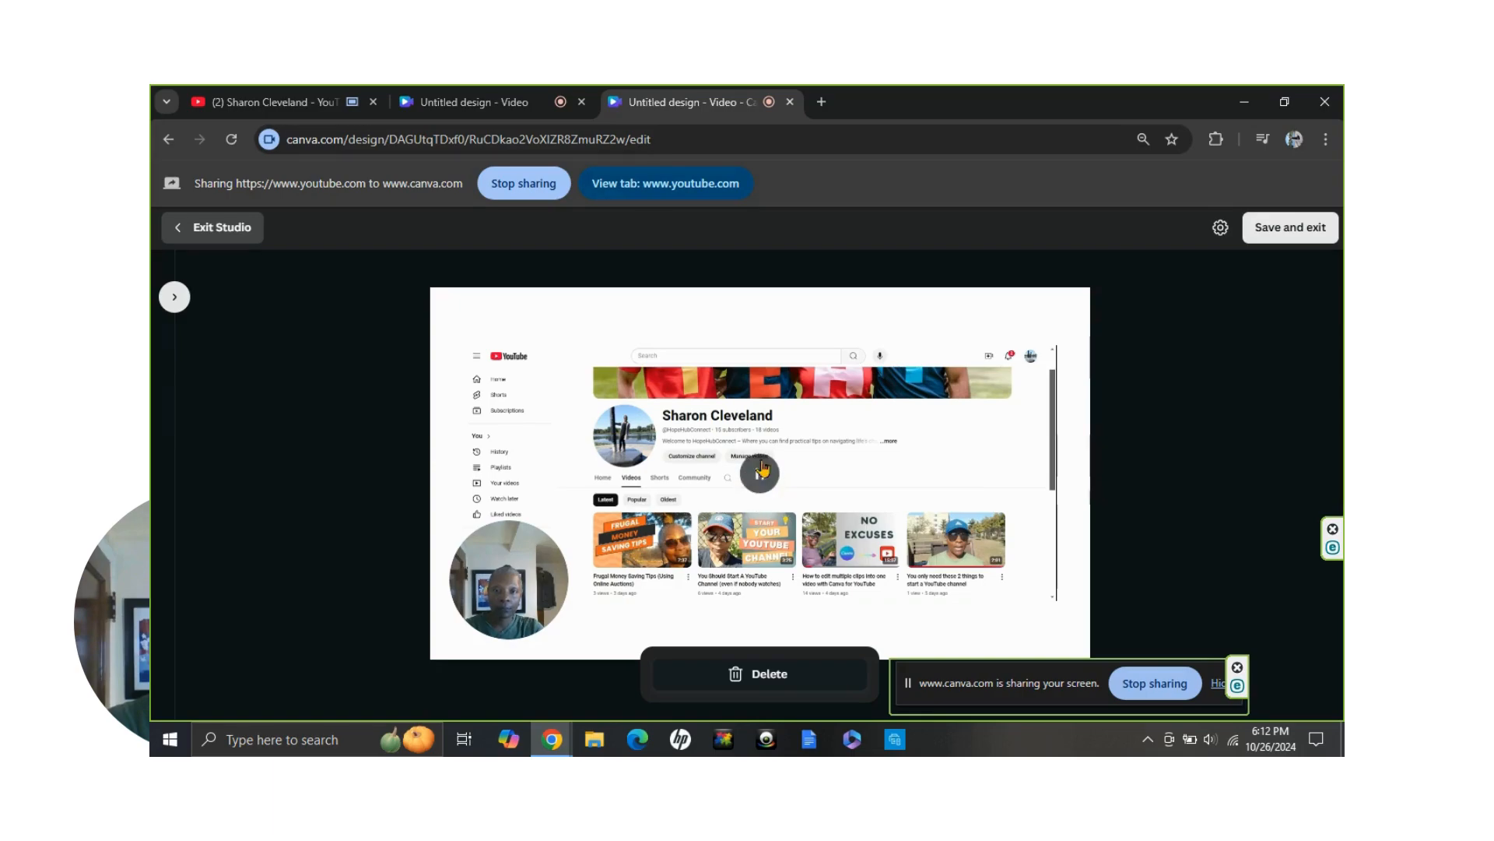
{"action": "left_click", "coordinate": [757, 483]}
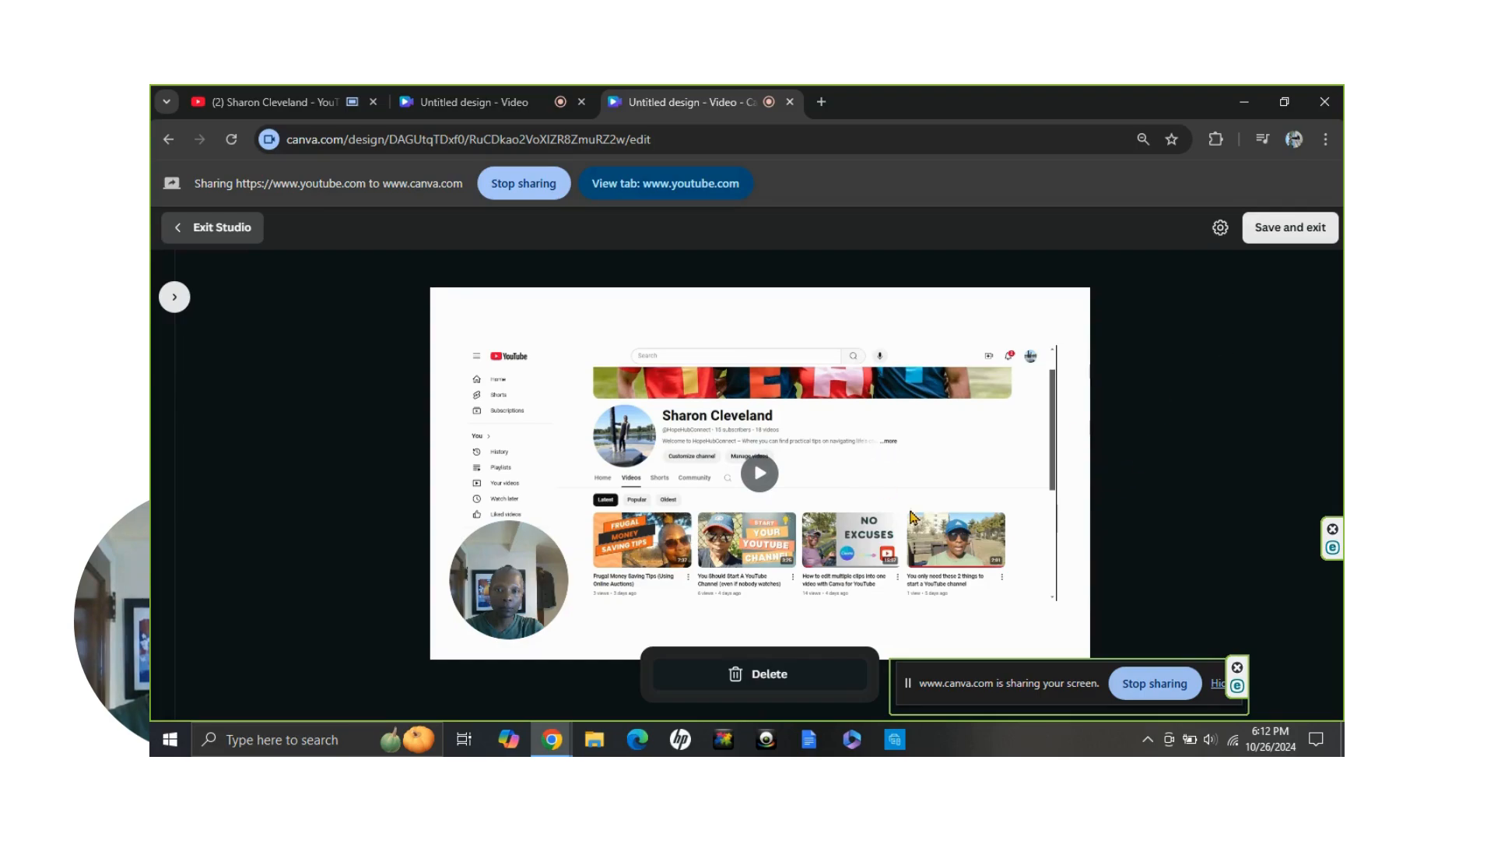
{"action": "left_click", "coordinate": [1285, 230]}
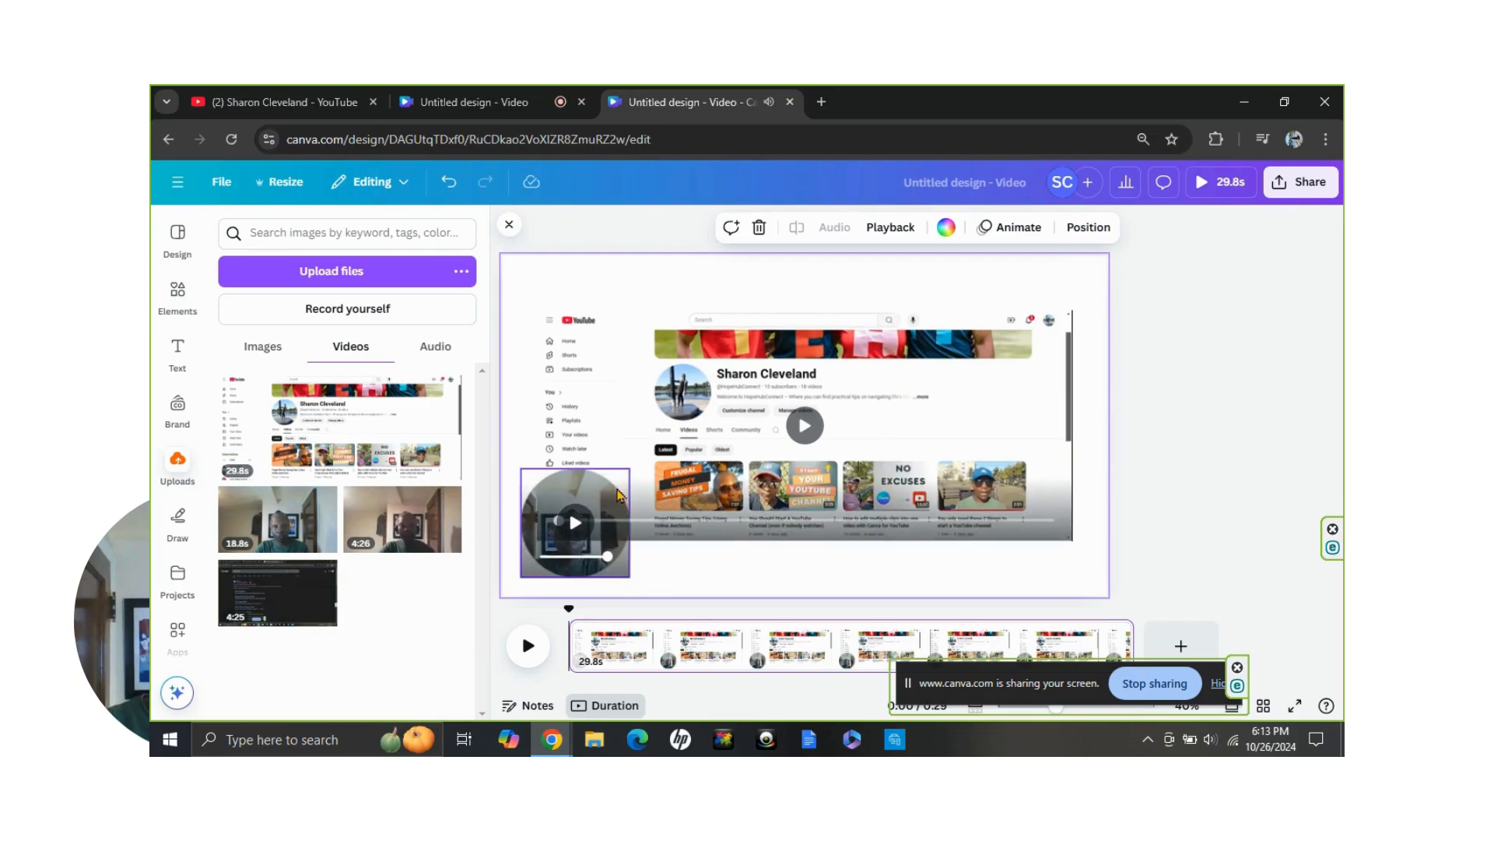
Reposition the round camera video on the page, placing it over the lower-left corner of the screen recording
{"action": "left_click_drag", "start_coordinate": [591, 559], "coordinate": [635, 543]}
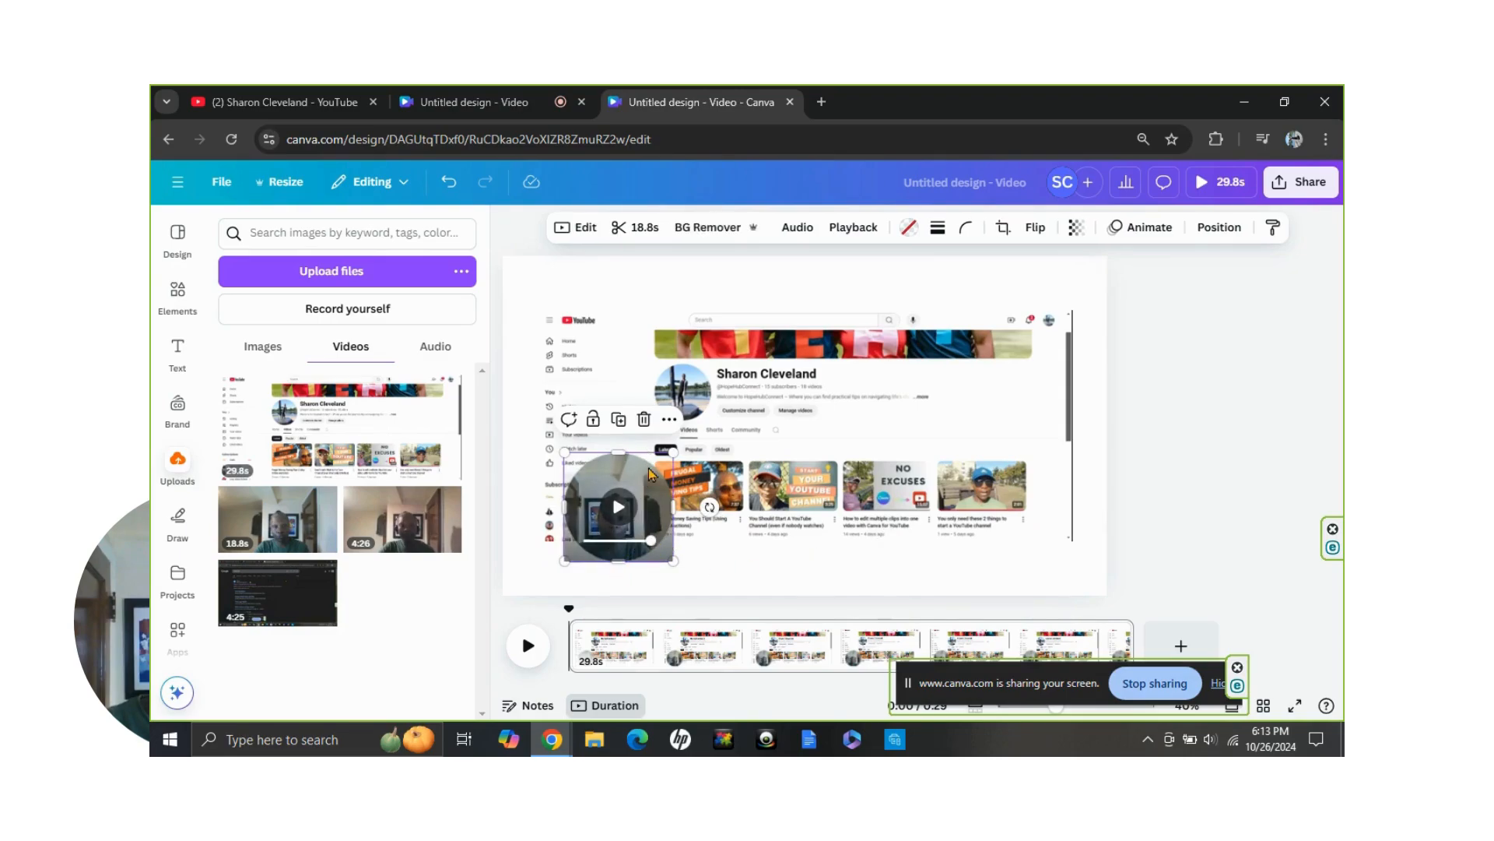
{"action": "left_click_drag", "start_coordinate": [662, 477], "coordinate": [633, 465]}
{"action": "left_click_drag", "start_coordinate": [603, 482], "coordinate": [611, 486]}
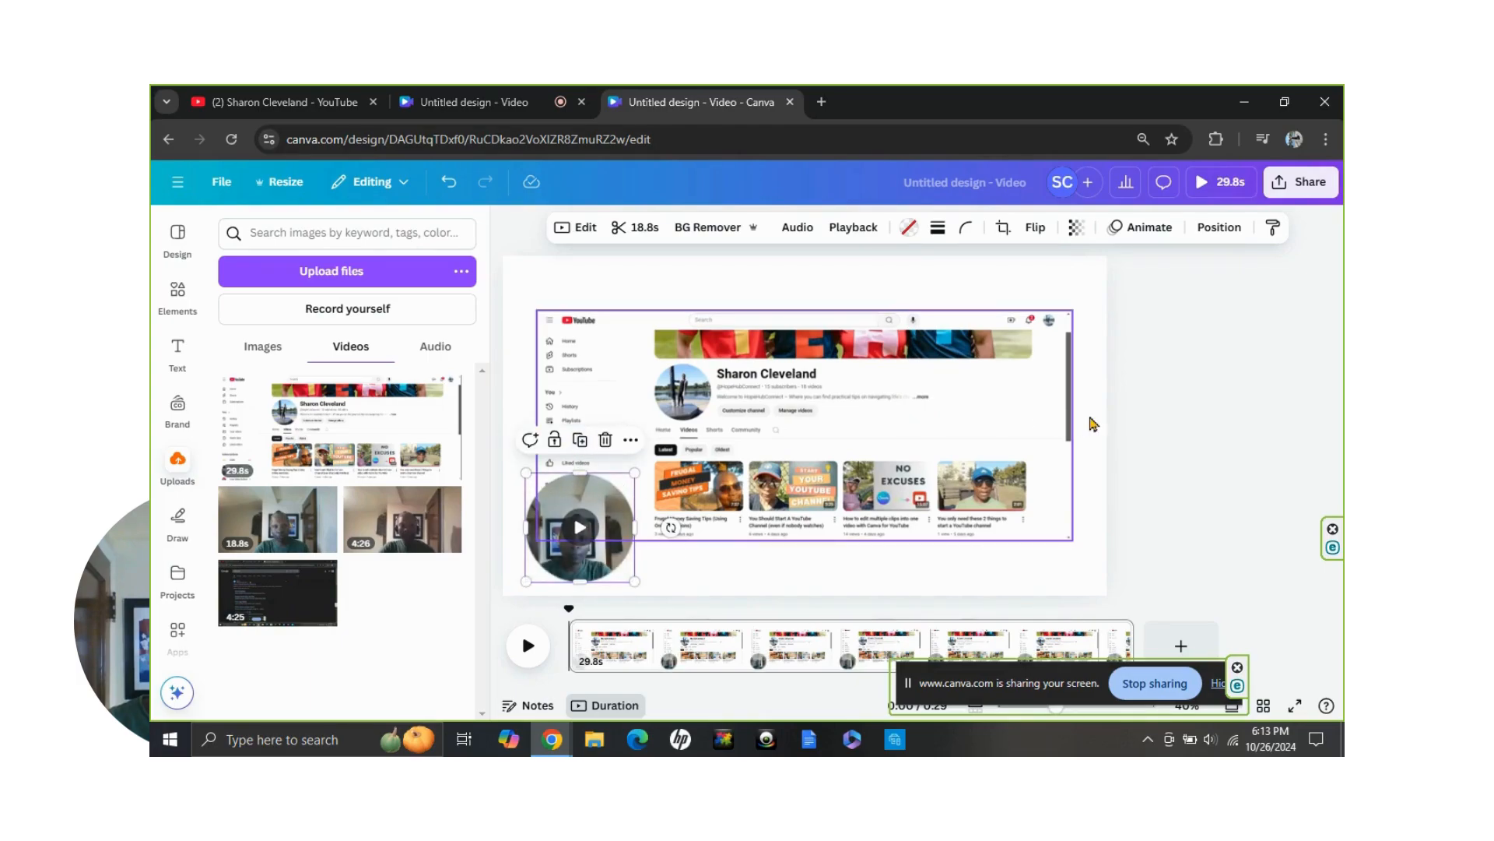
{"action": "left_click", "coordinate": [1170, 417]}
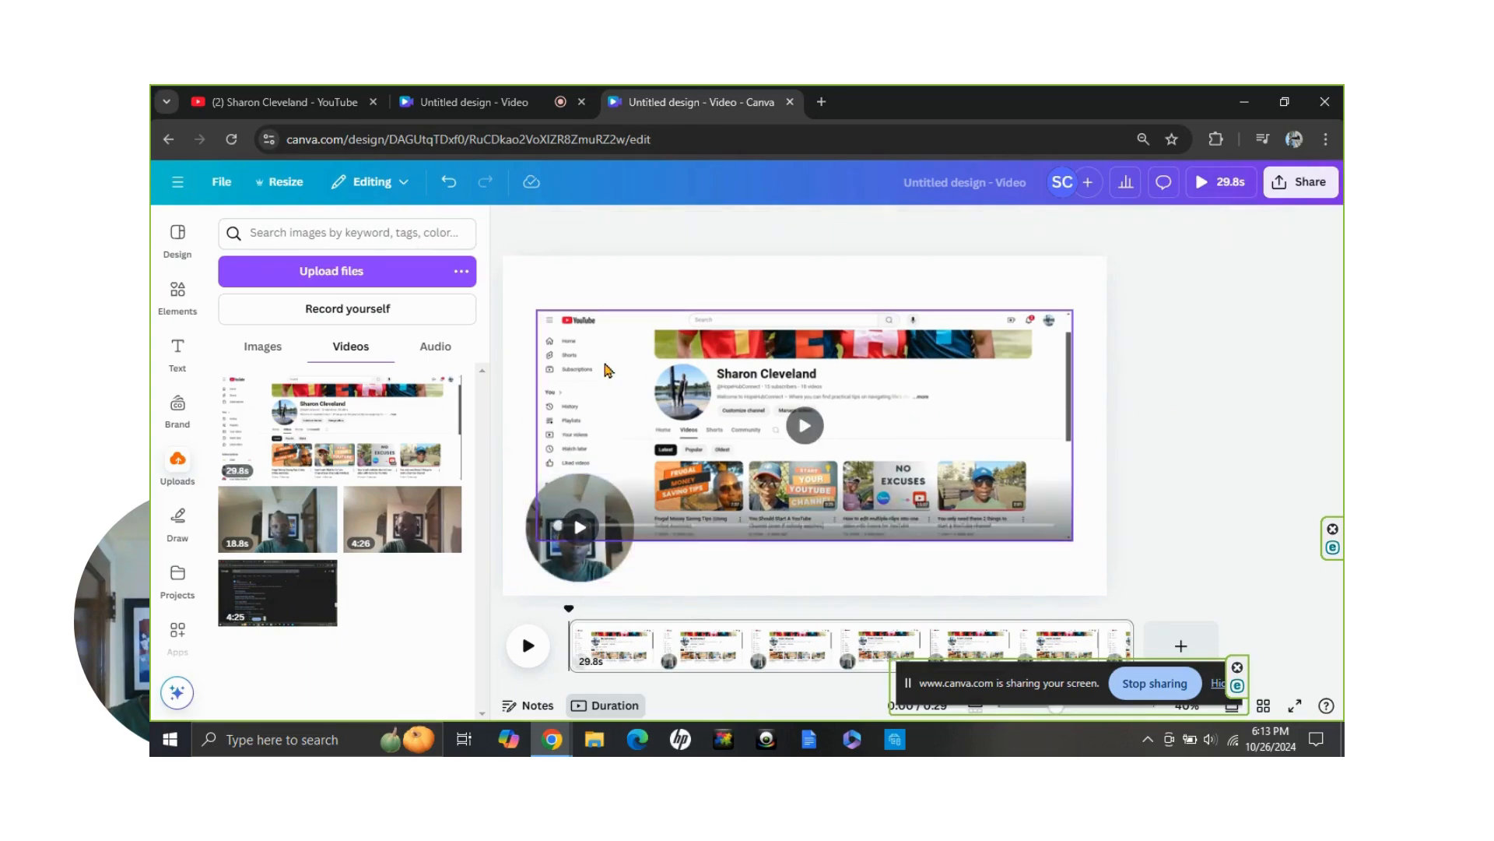
Trim the screen recording at both its start and end to a duration of 21.6 s
{"action": "left_click", "coordinate": [619, 414]}
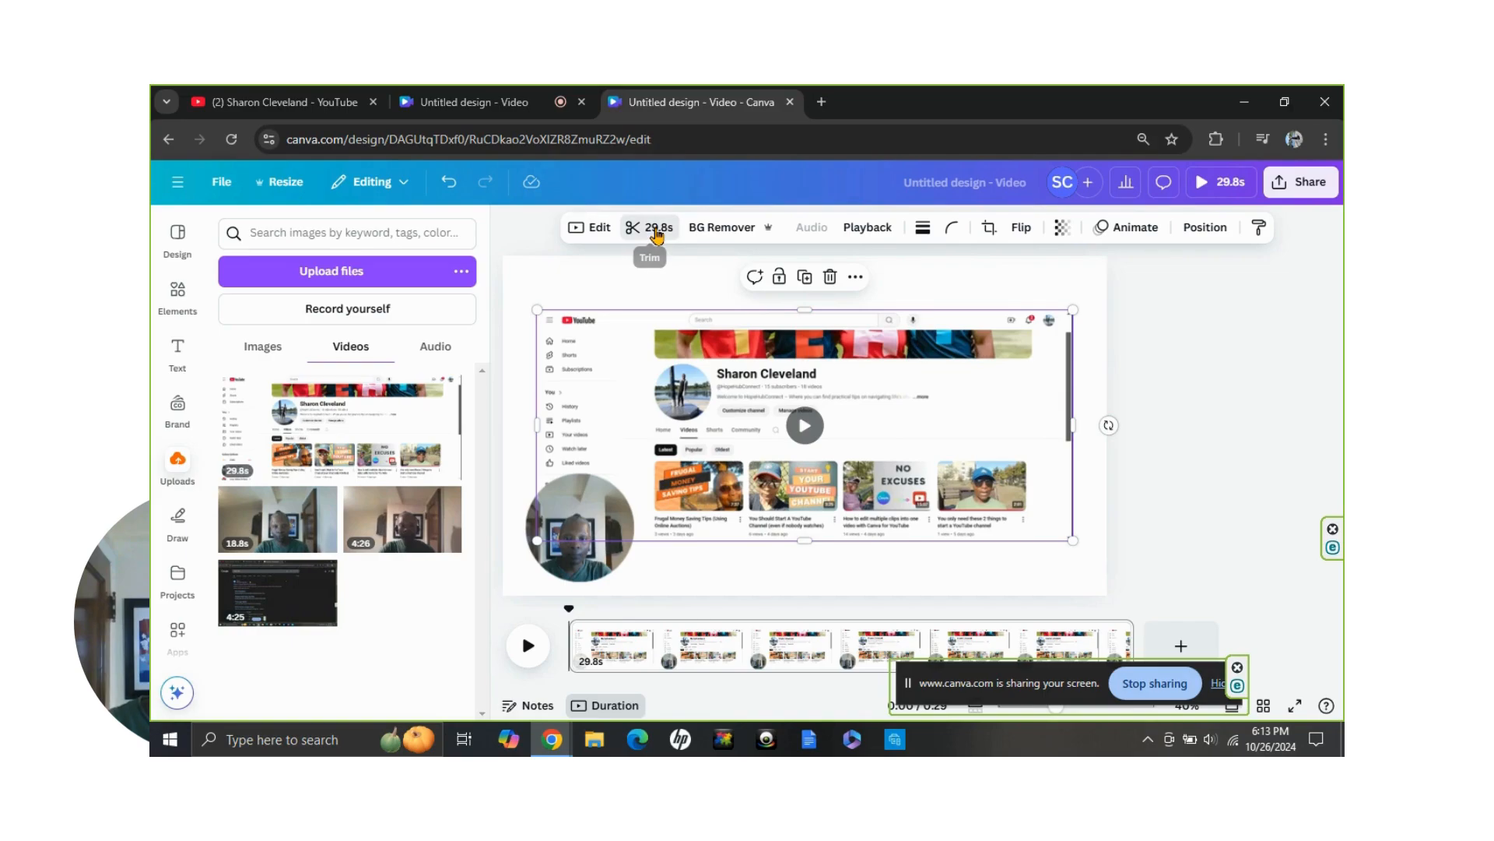
{"action": "left_click", "coordinate": [656, 231]}
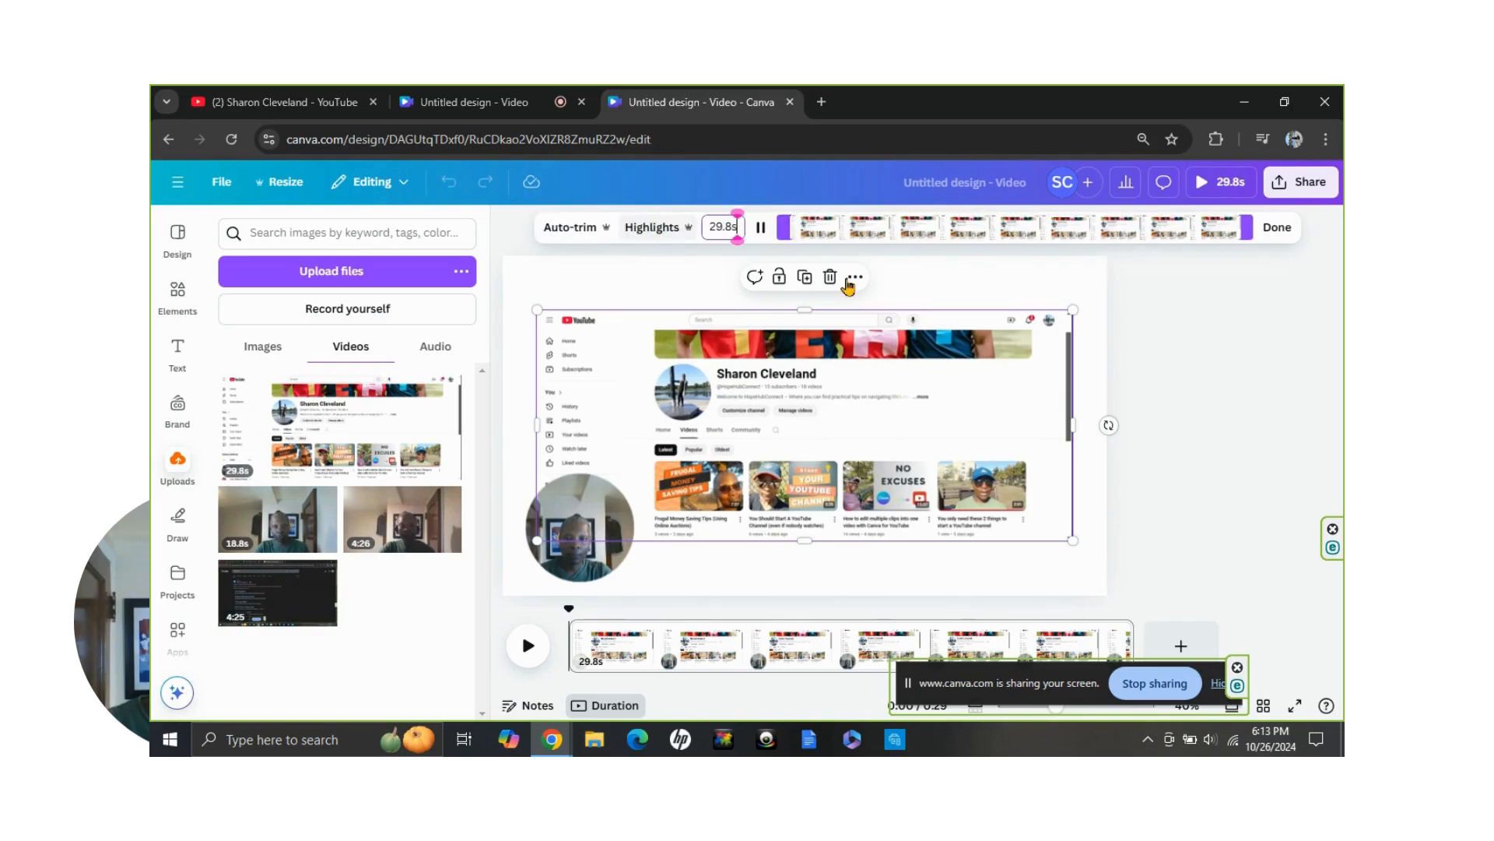
{"action": "left_click_drag", "start_coordinate": [782, 232], "coordinate": [849, 232]}
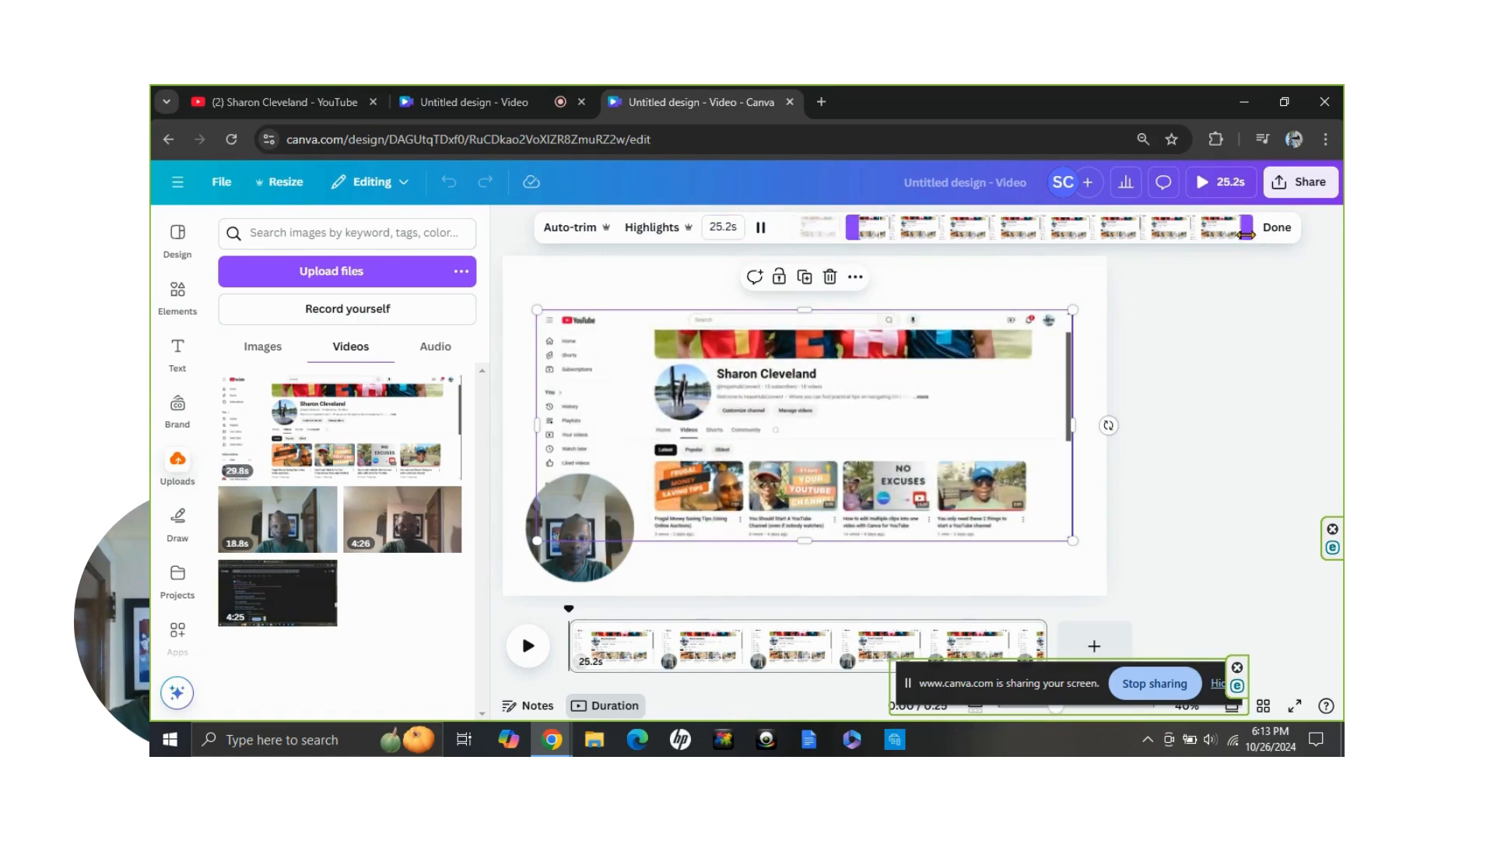
{"action": "left_click_drag", "start_coordinate": [1246, 233], "coordinate": [1191, 234]}
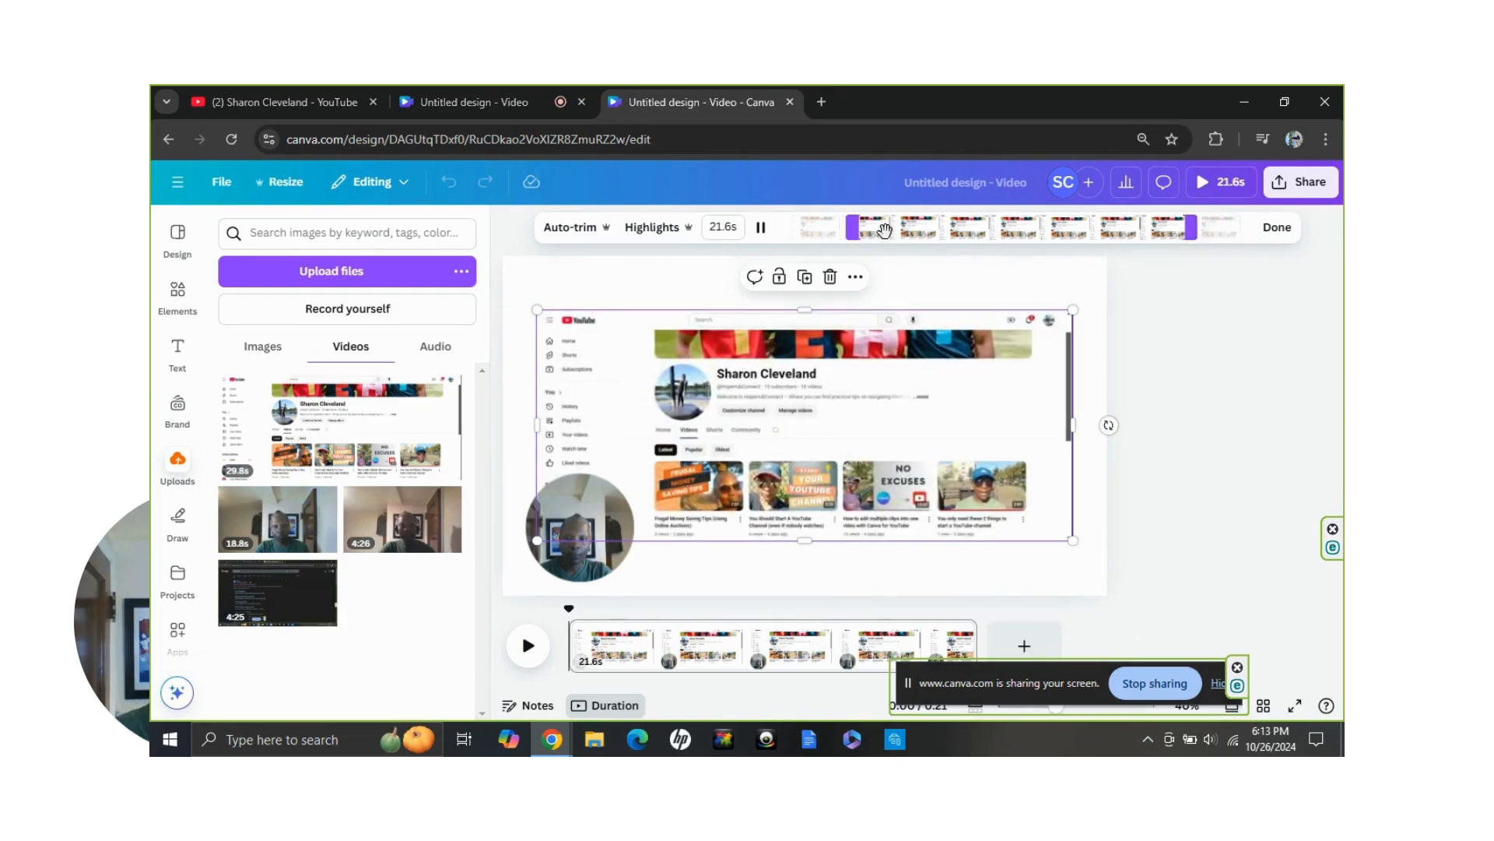
Extend the start and end of the trimmed screen recording to a duration of 29.7 s
{"action": "left_click_drag", "start_coordinate": [852, 234], "coordinate": [797, 234]}
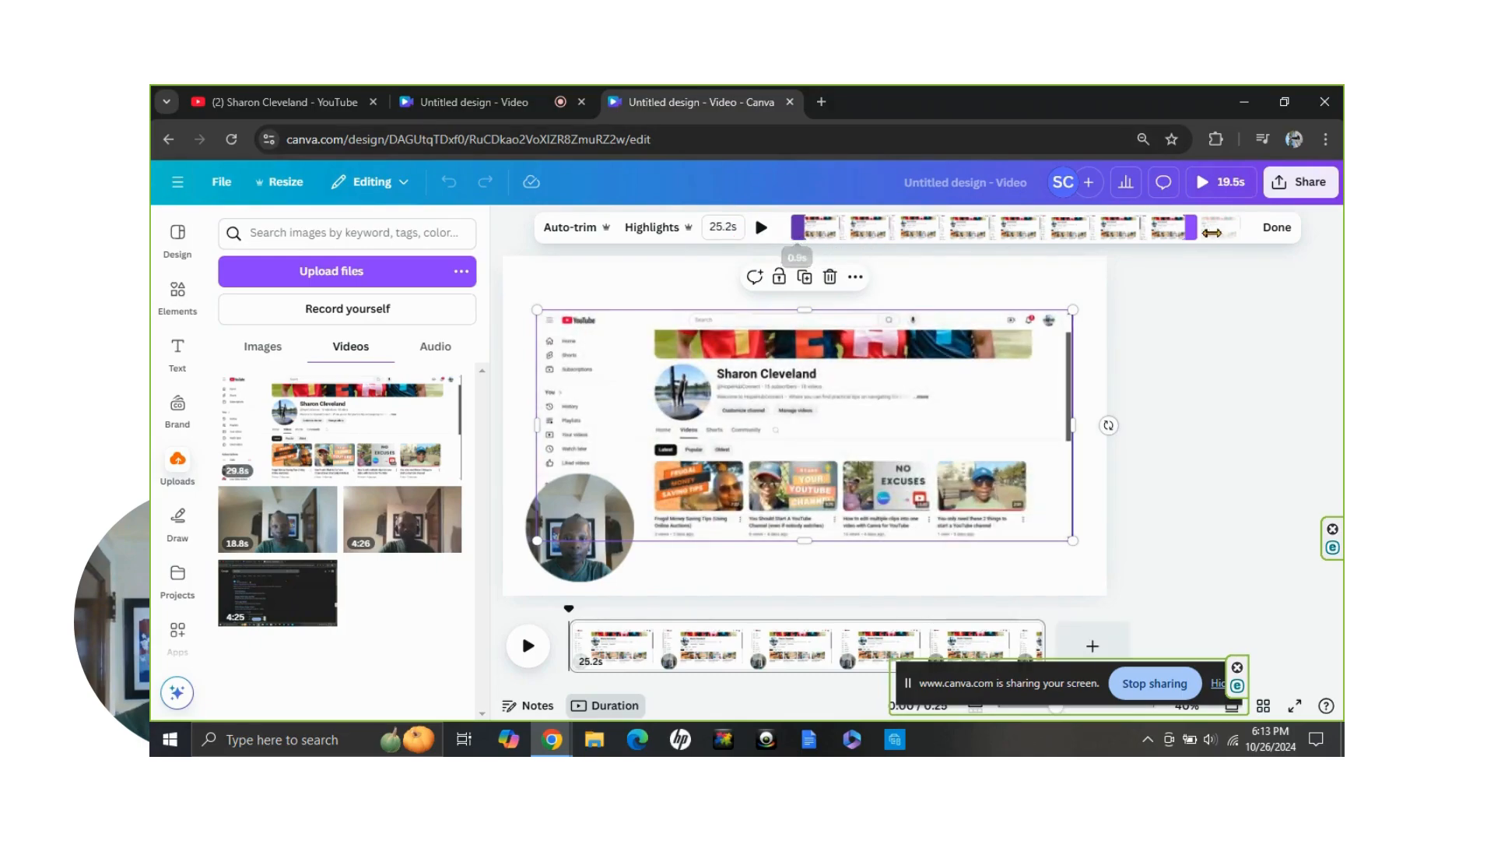
{"action": "left_click_drag", "start_coordinate": [1212, 232], "coordinate": [1249, 232]}
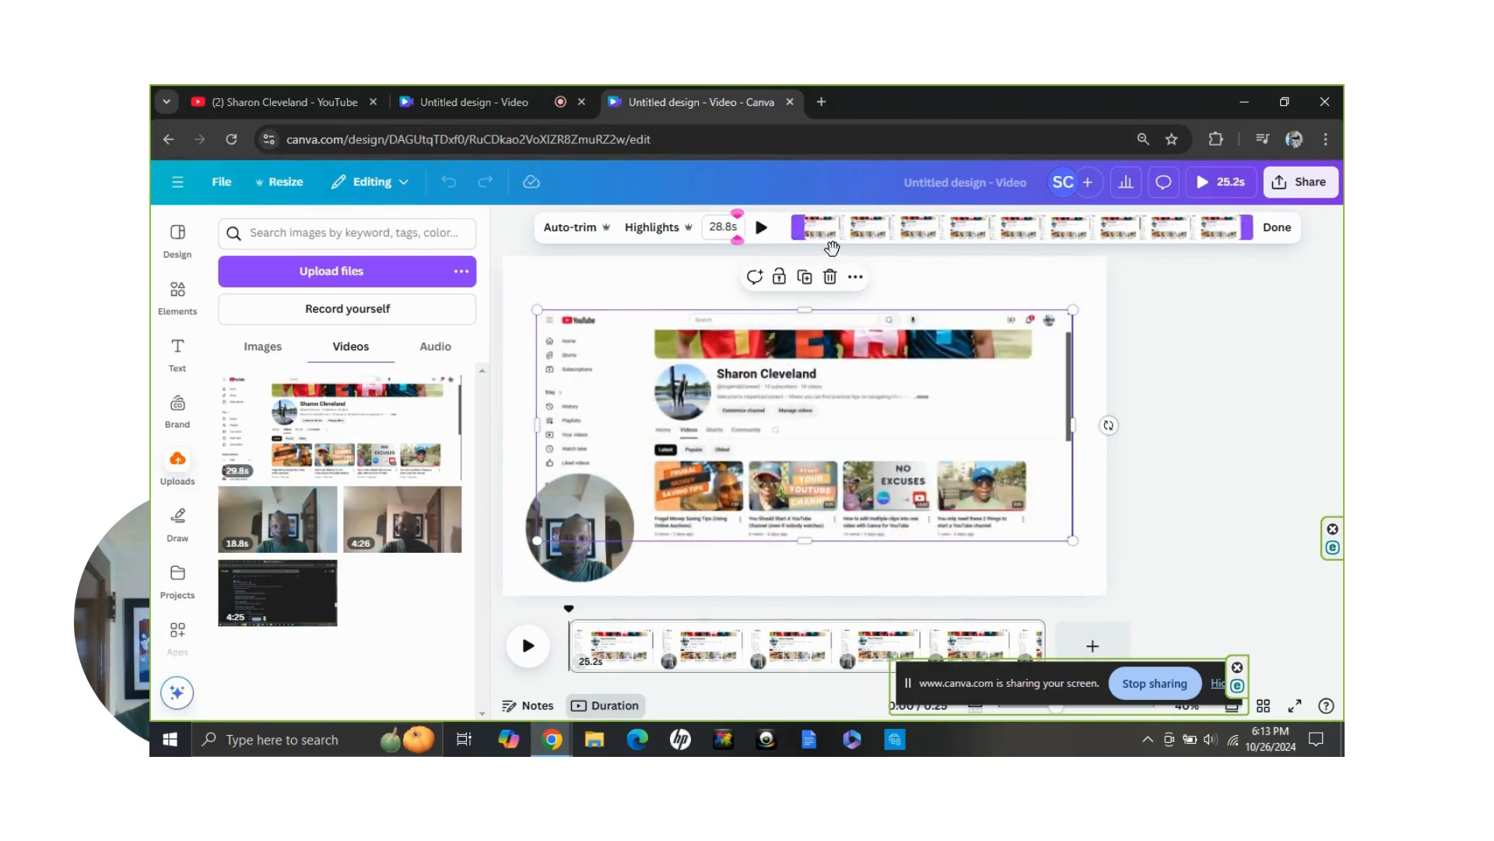
{"action": "left_click_drag", "start_coordinate": [797, 233], "coordinate": [785, 233]}
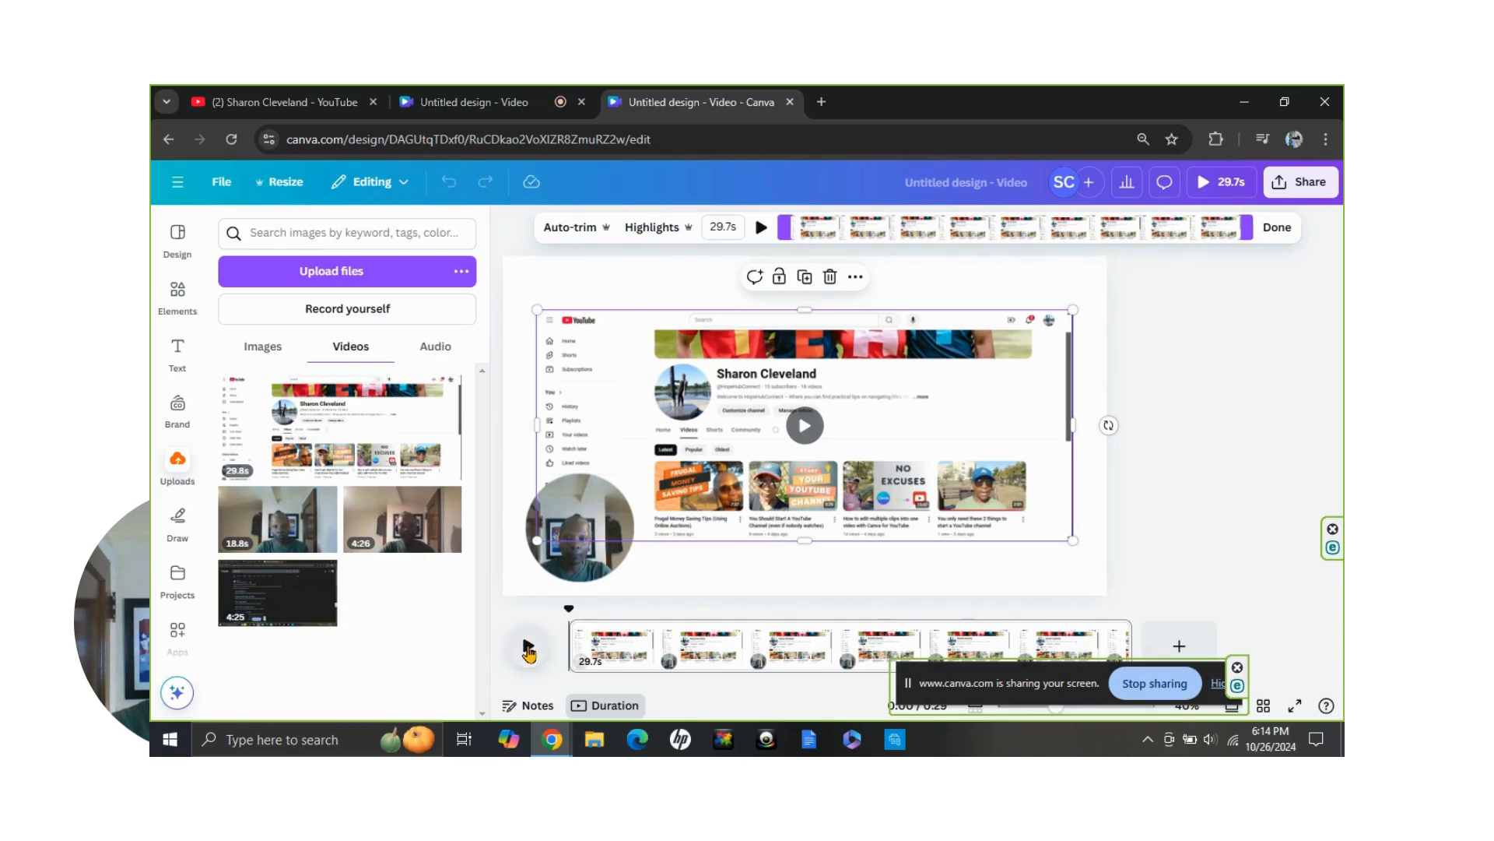
Play the page's video, skip ahead to about 5 seconds, and pause the playback
{"action": "left_click", "coordinate": [528, 650]}
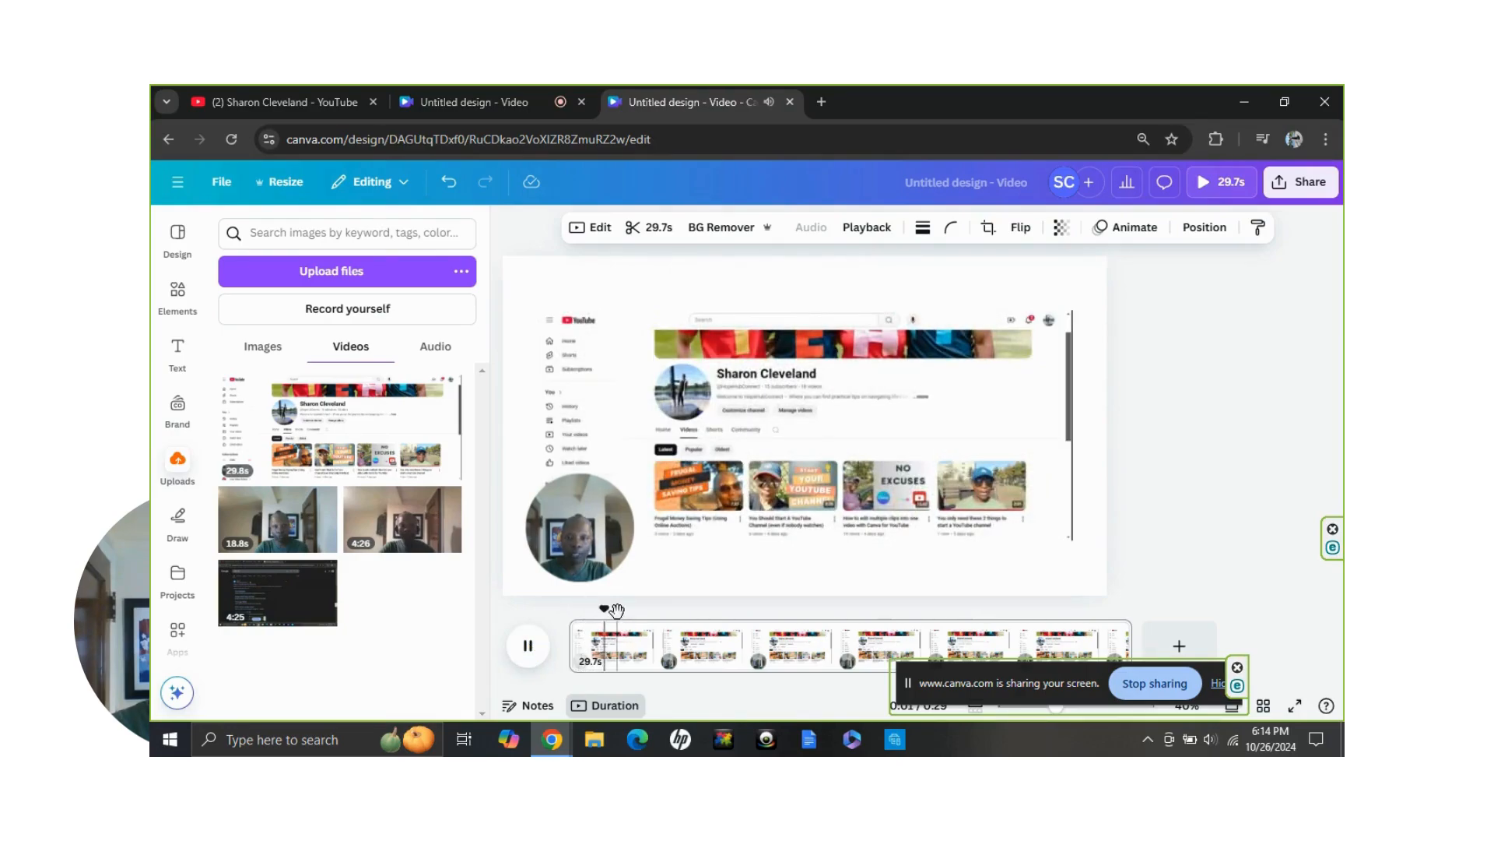
{"action": "left_click_drag", "start_coordinate": [616, 609], "coordinate": [663, 623]}
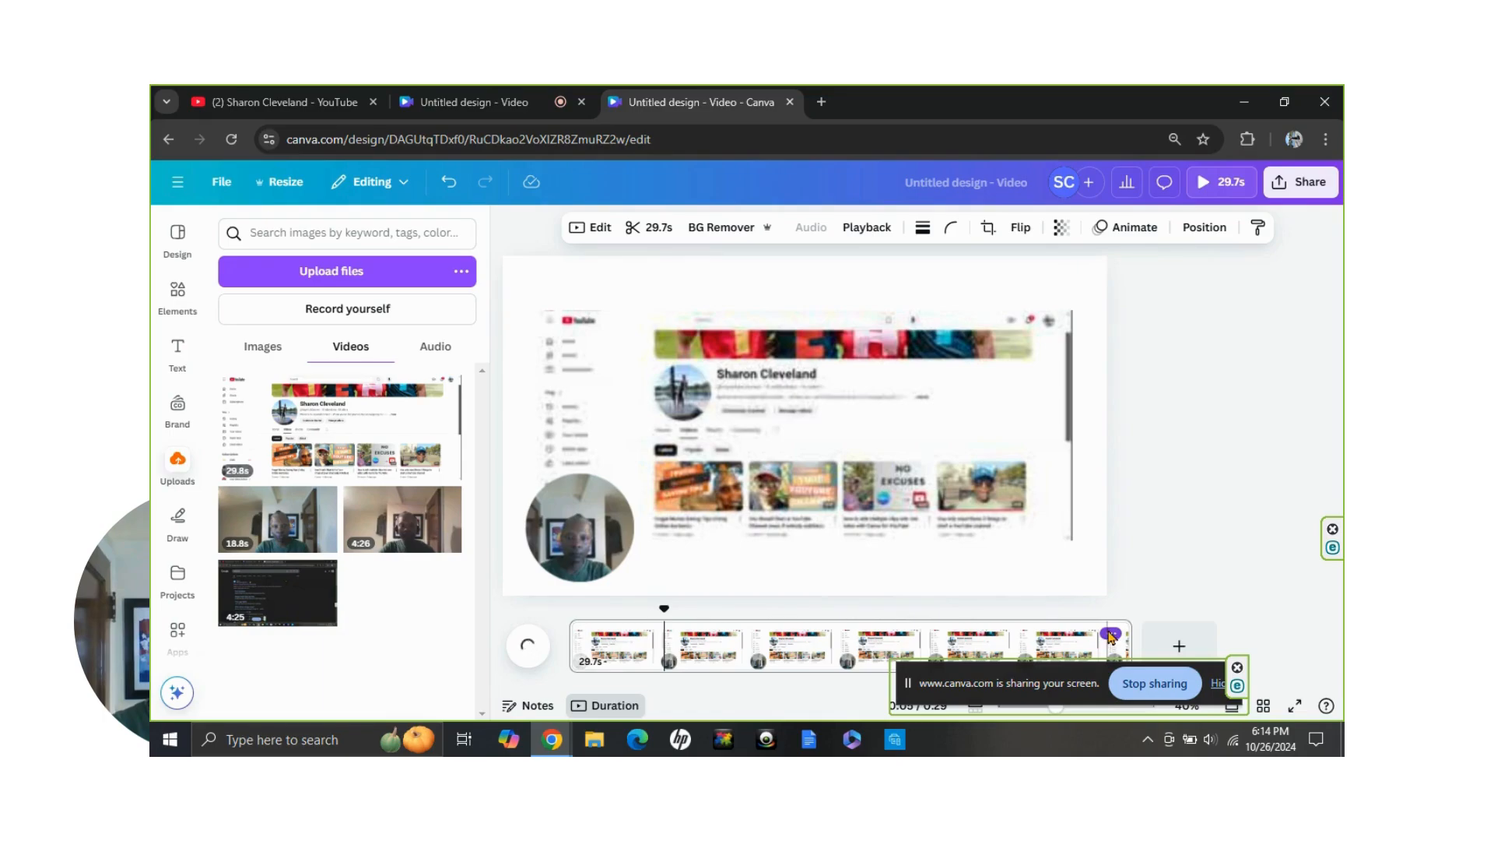
{"action": "left_click", "coordinate": [1111, 634]}
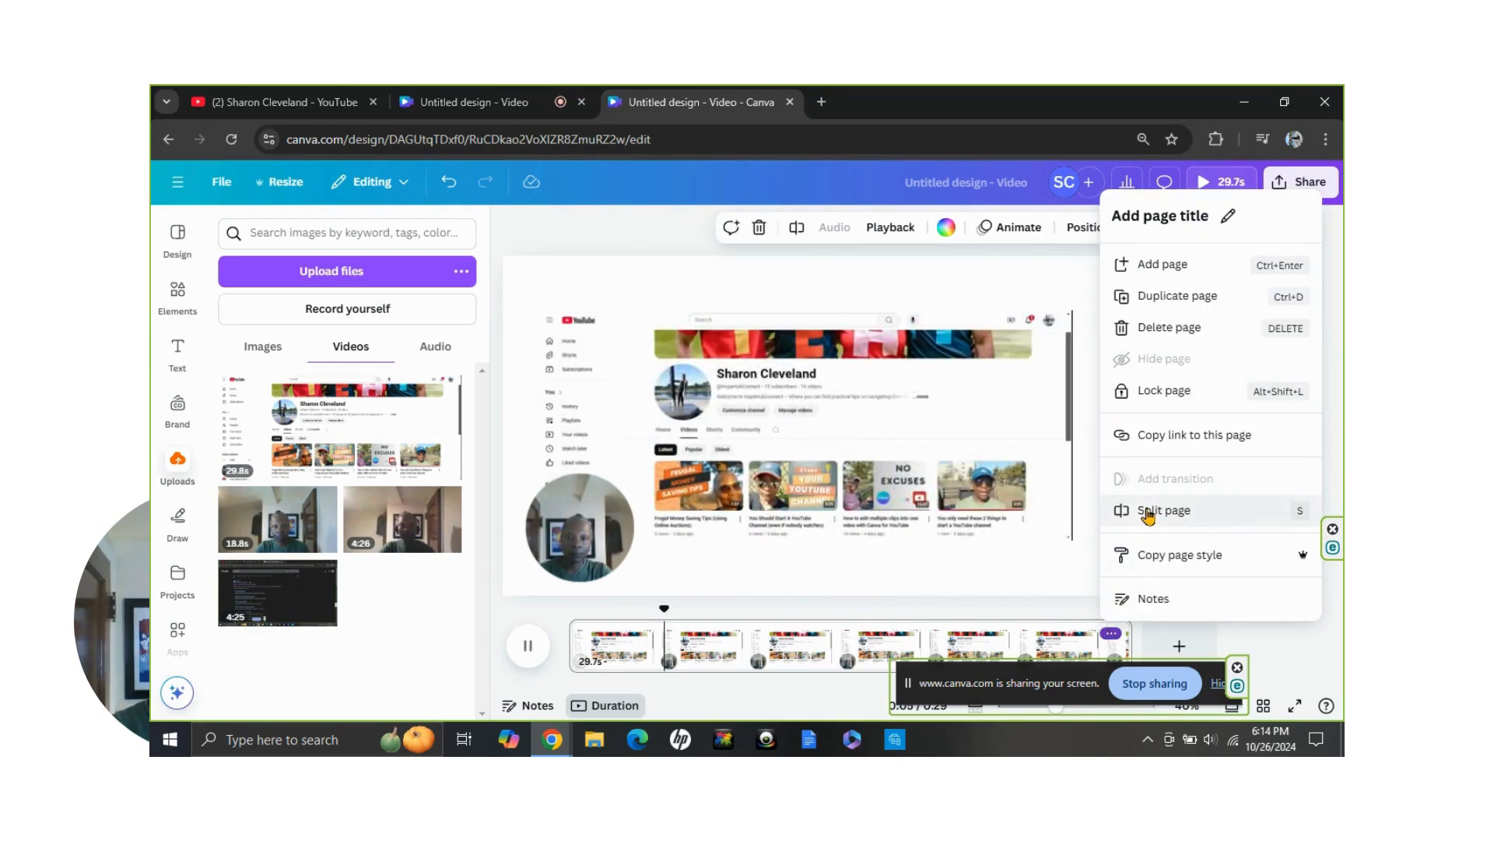
{"action": "left_click", "coordinate": [527, 649]}
{"action": "left_click", "coordinate": [530, 647]}
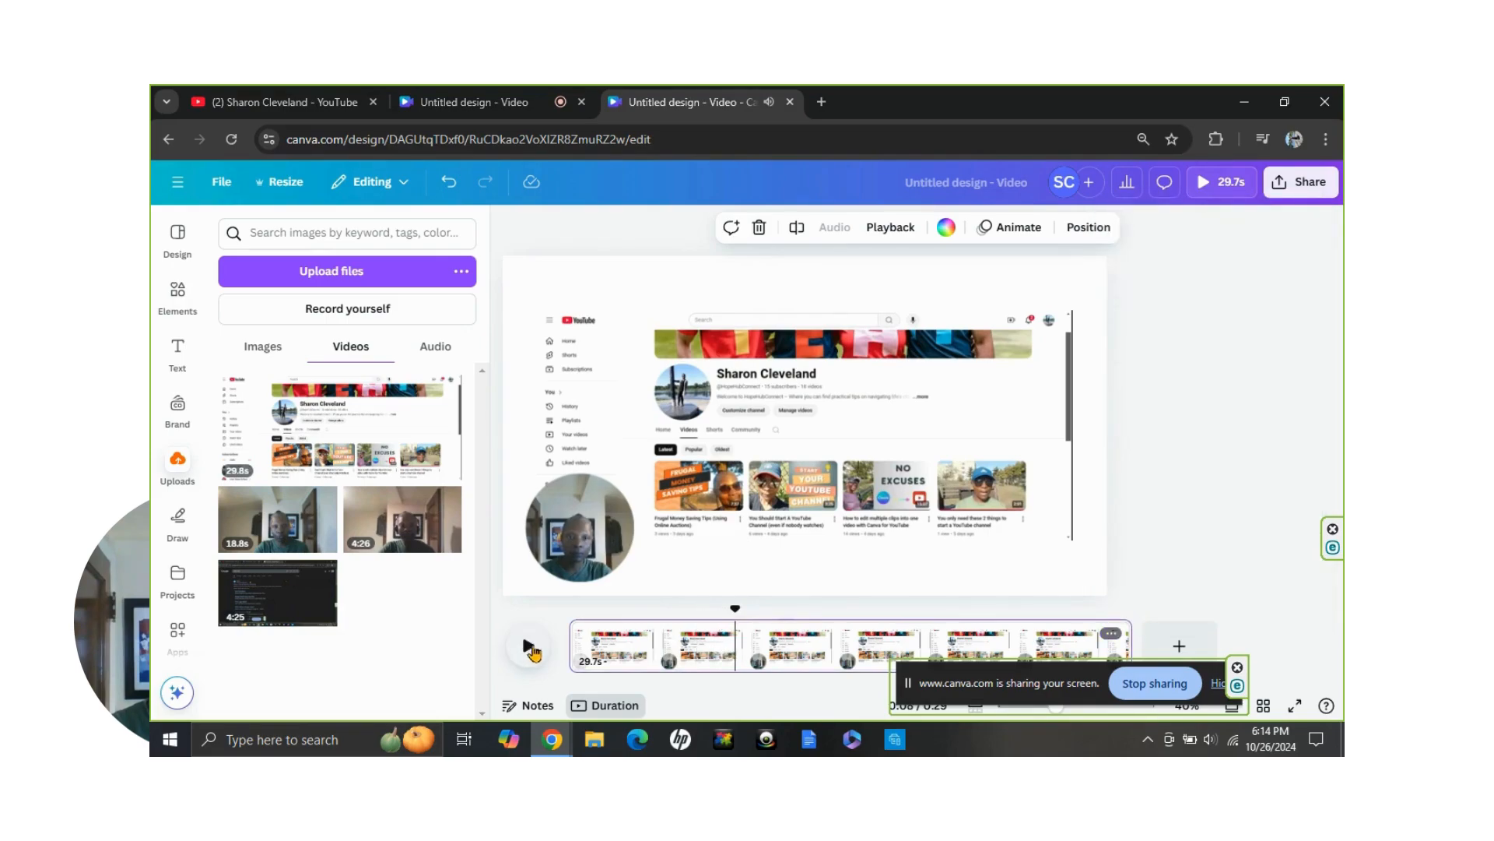
Move the playhead to about 7 seconds and split the page there into two clips
{"action": "mouse_move", "coordinate": [734, 610]}
{"action": "left_mouse_down"}
{"action": "mouse_move", "coordinate": [765, 613]}
{"action": "mouse_move", "coordinate": [706, 614]}
{"action": "left_mouse_up"}
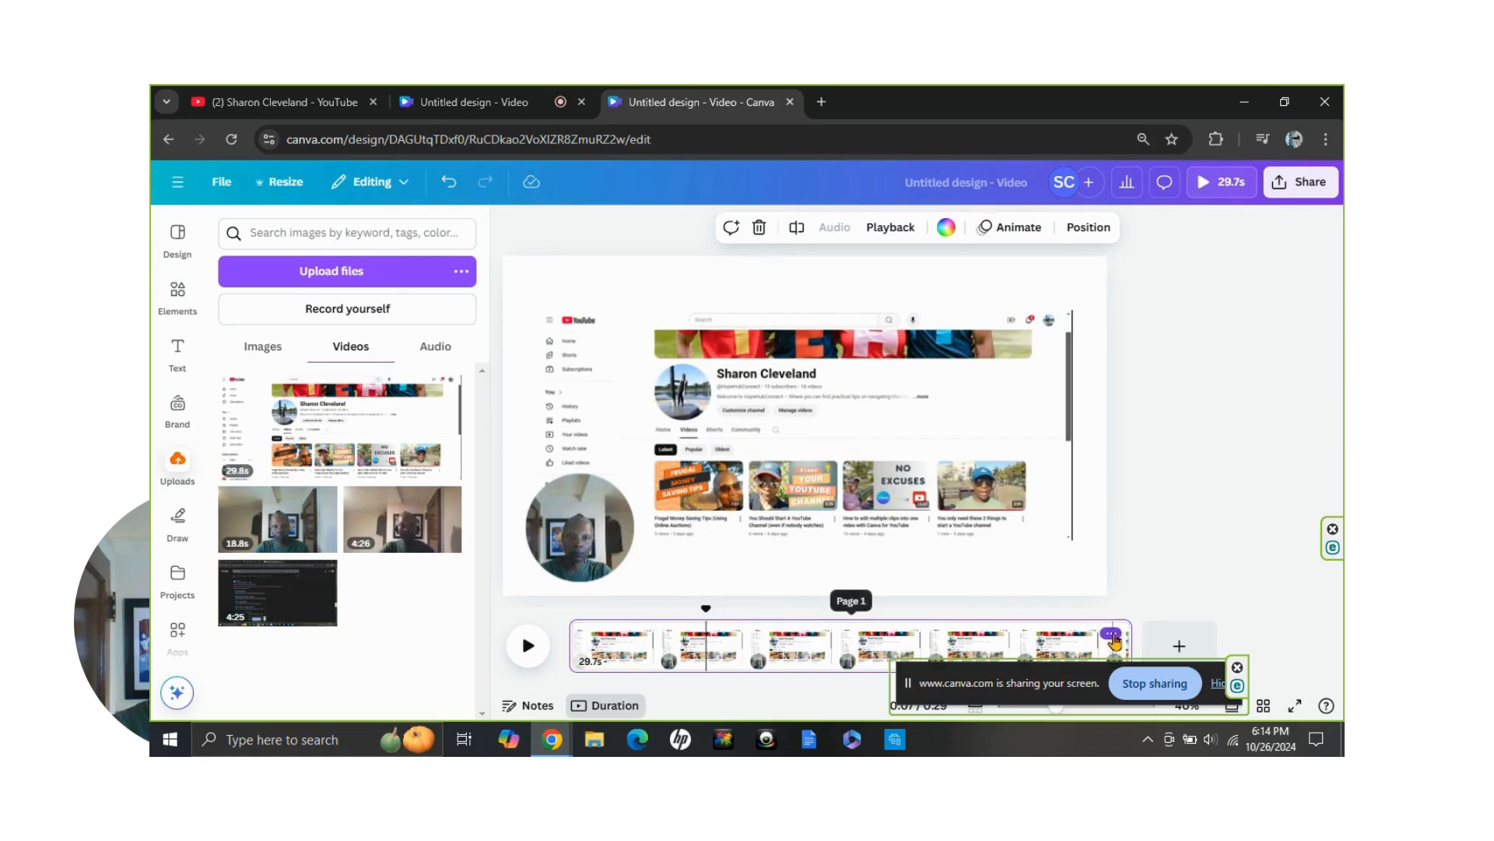
{"action": "left_click", "coordinate": [1109, 635]}
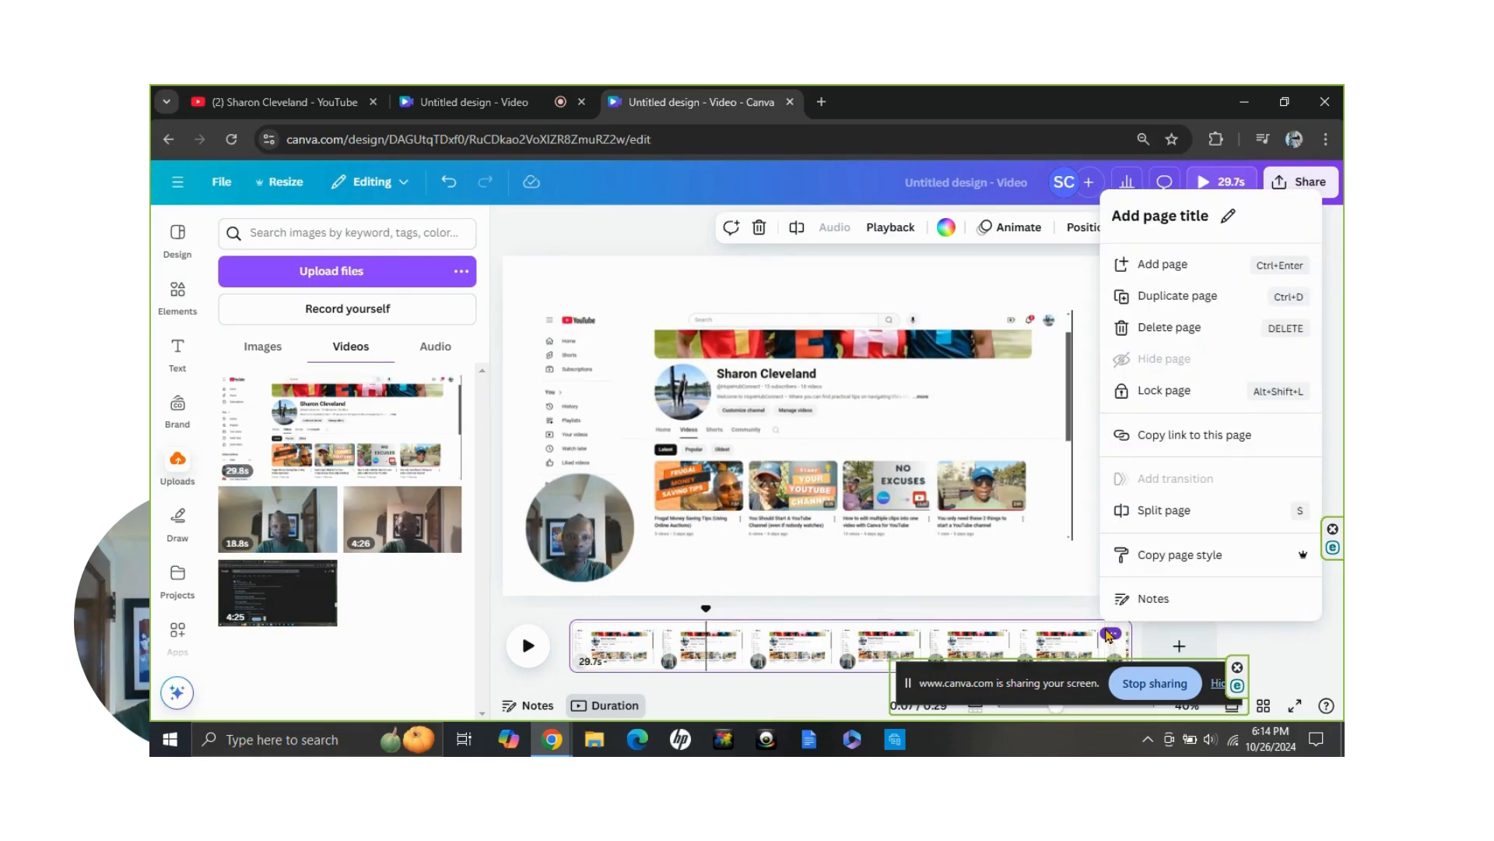
{"action": "left_click", "coordinate": [1165, 512]}
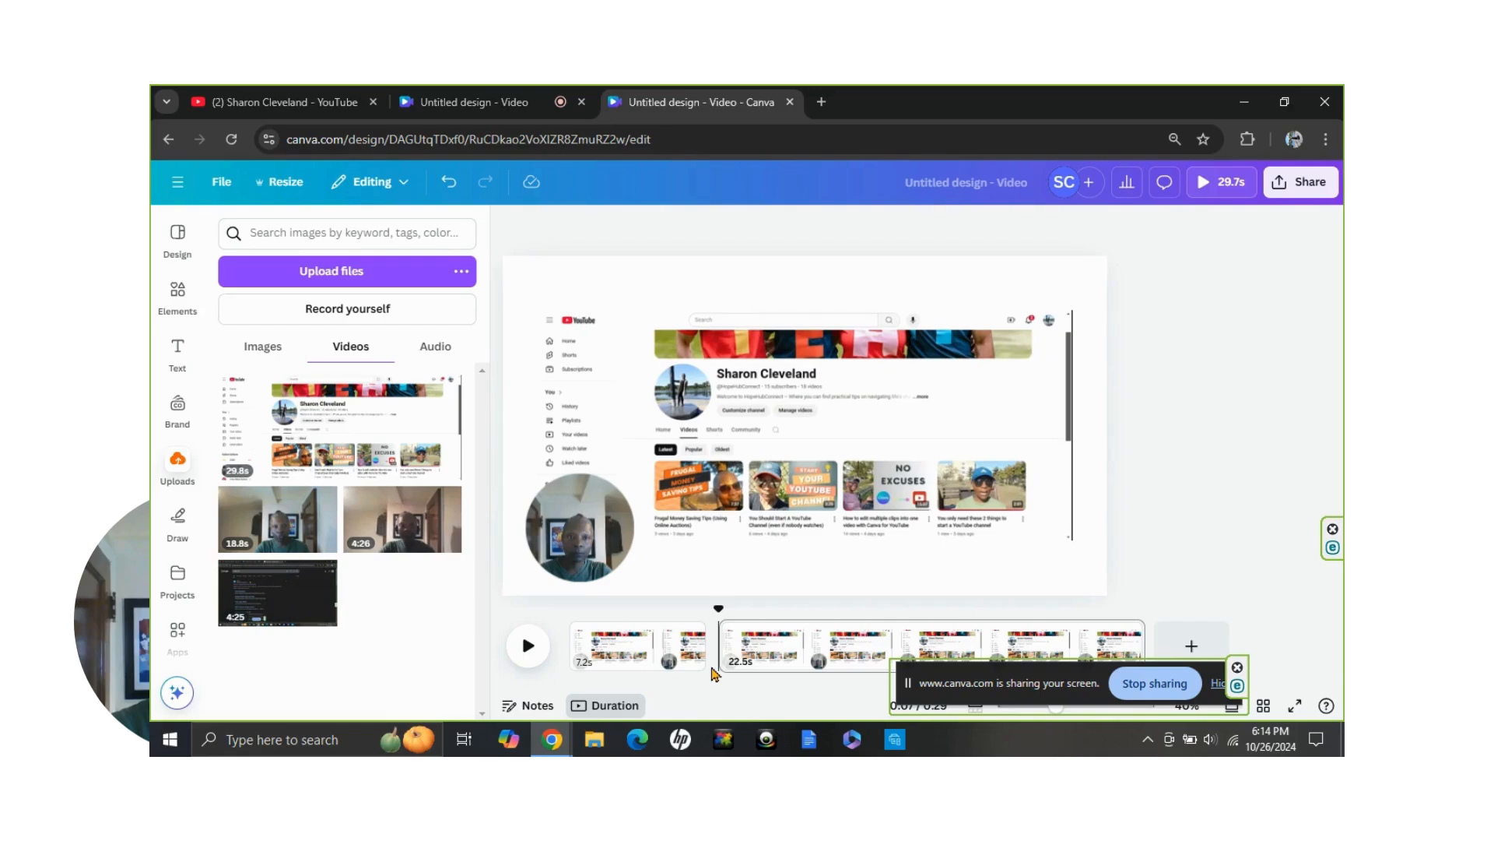
{"action": "mouse_move", "coordinate": [722, 663]}
Download all pages of the design as an MP4 video at 1080p (HD) quality
{"action": "left_click", "coordinate": [1289, 191]}
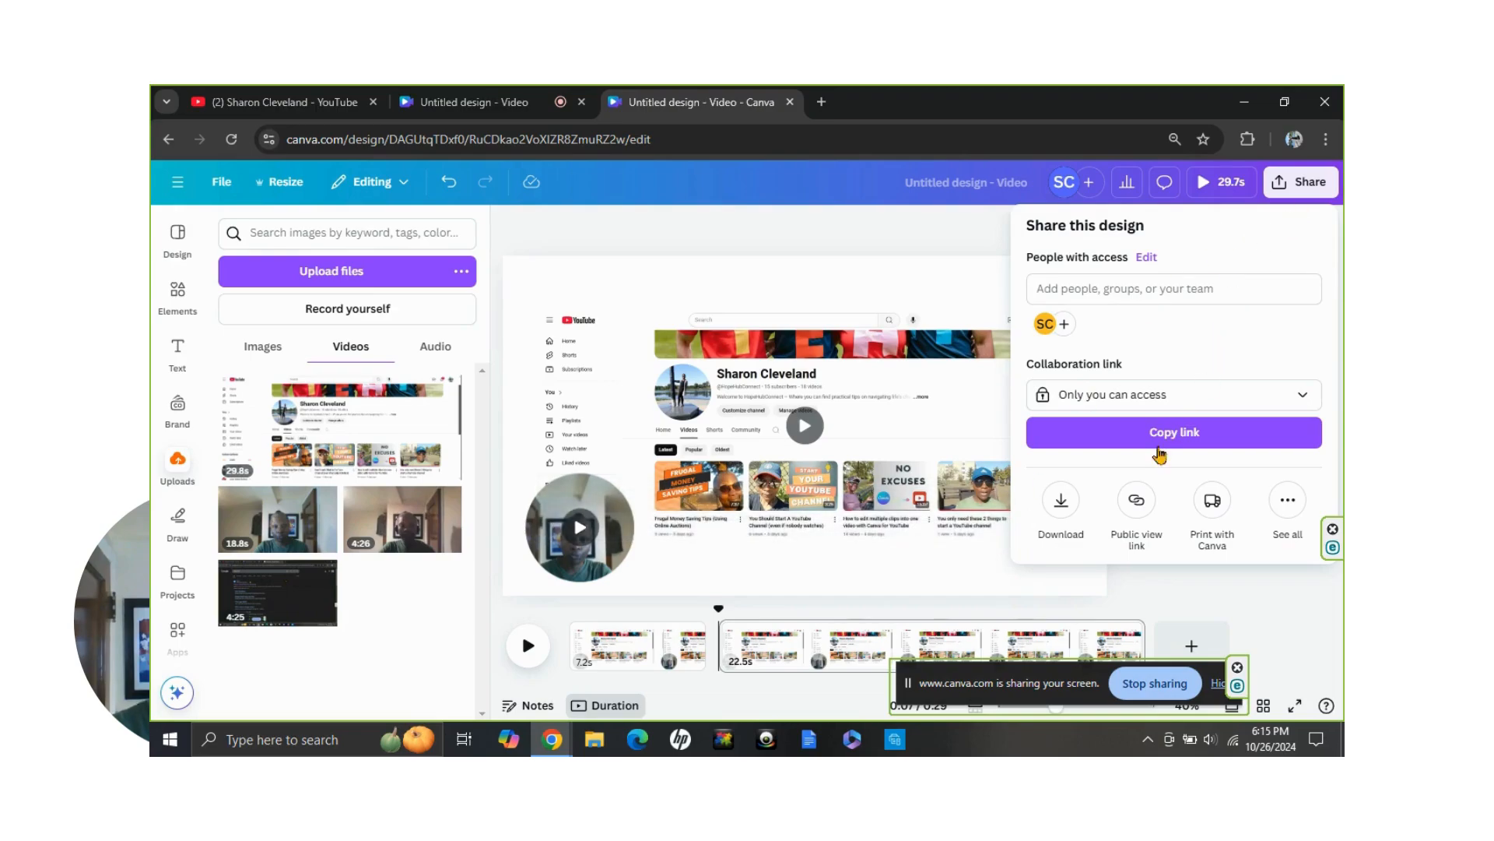
{"action": "left_click", "coordinate": [1060, 502]}
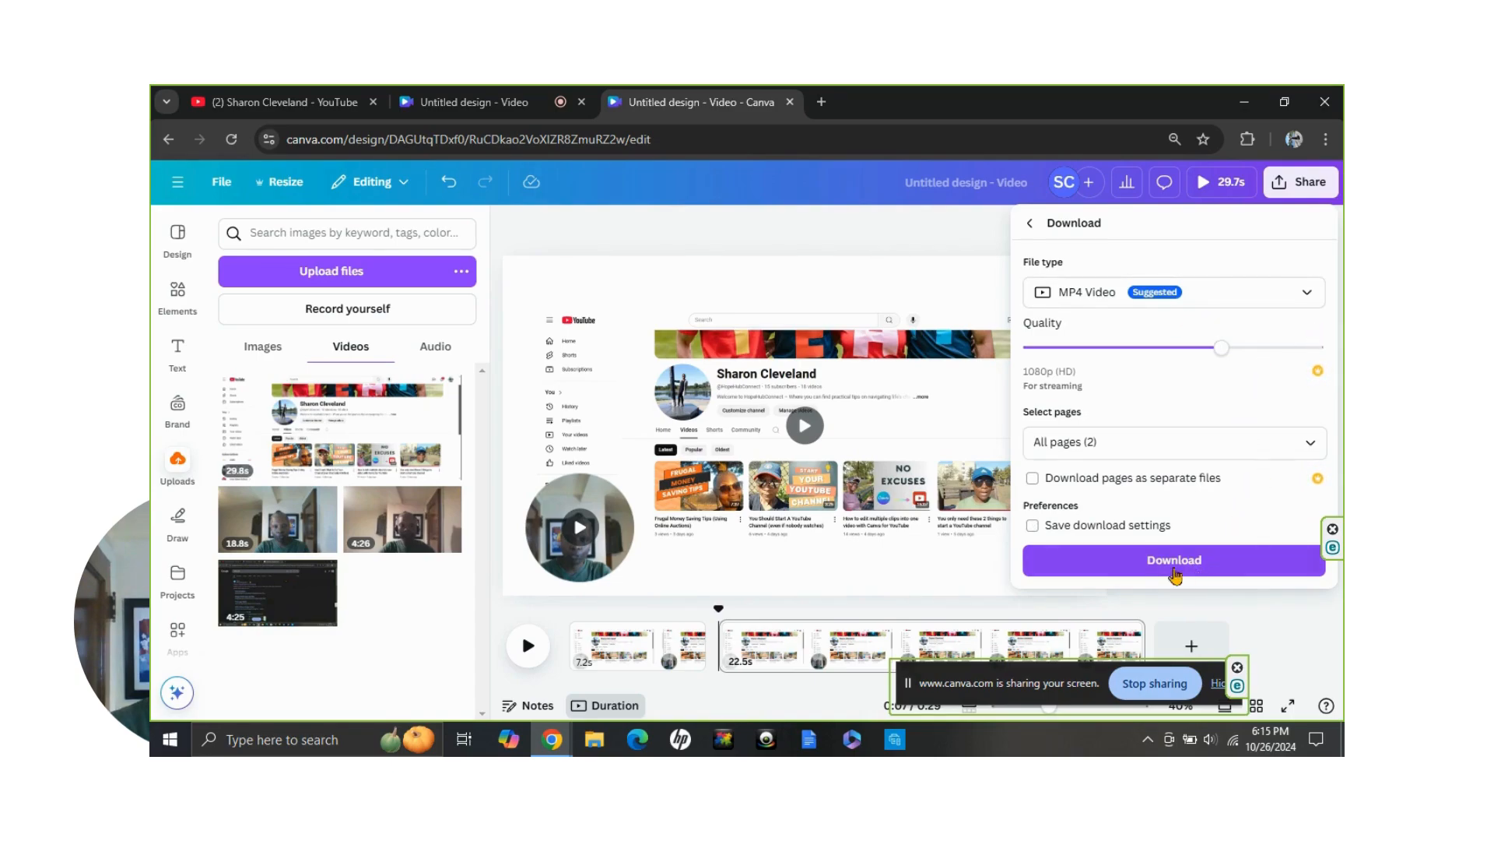
{"action": "left_click", "coordinate": [1124, 566]}
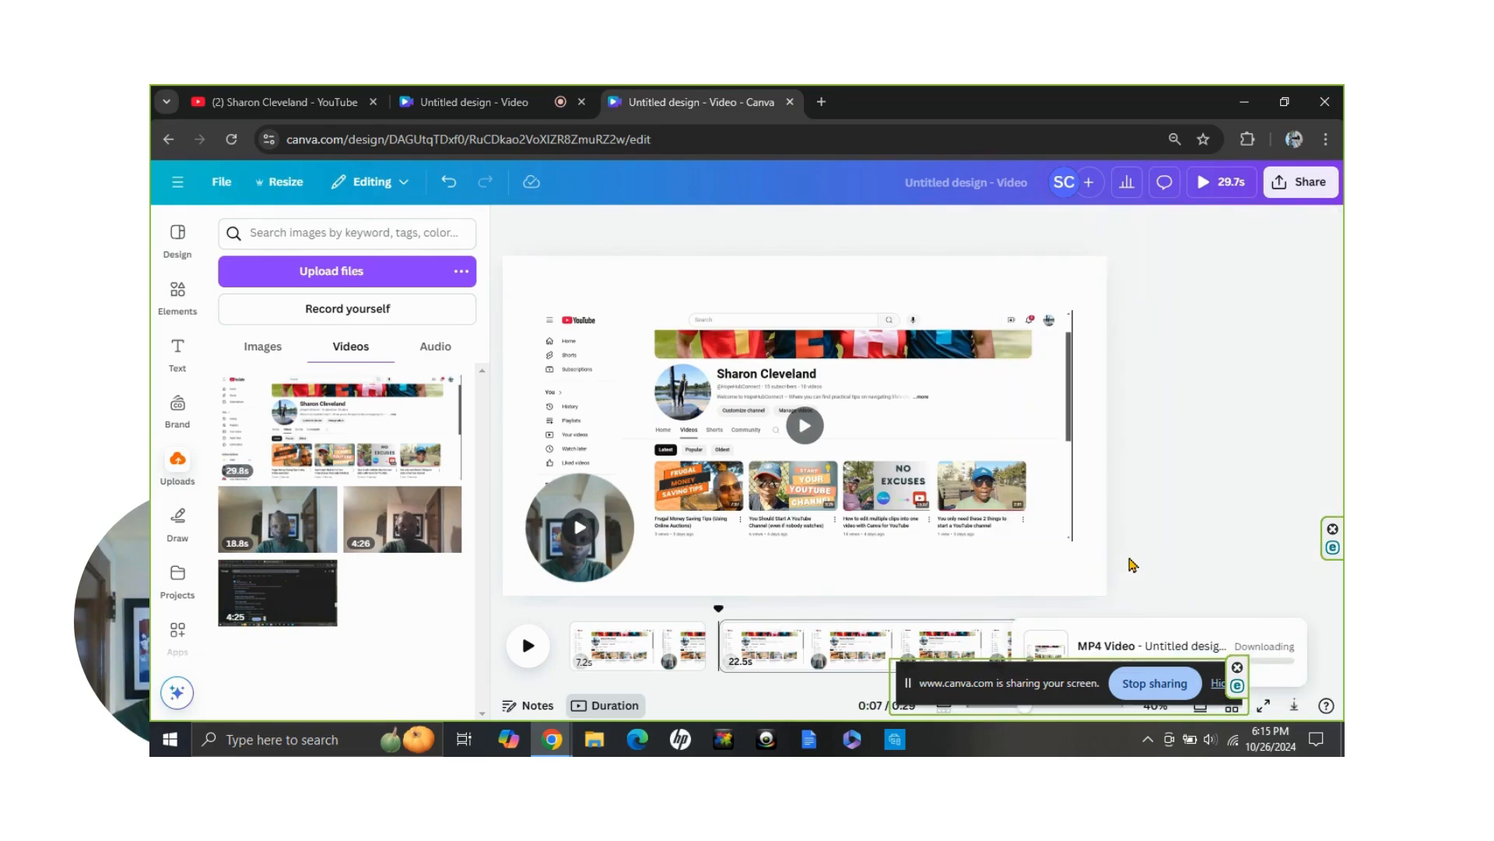